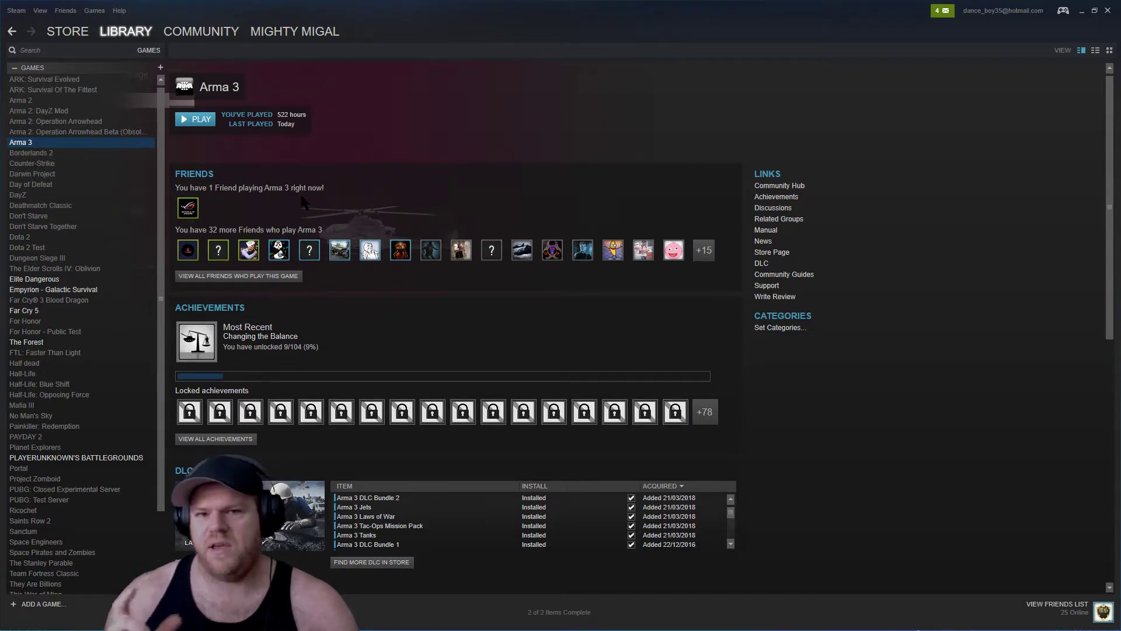
Step: Minimize Steam and launch A3Launcher from the desktop
click(1082, 11)
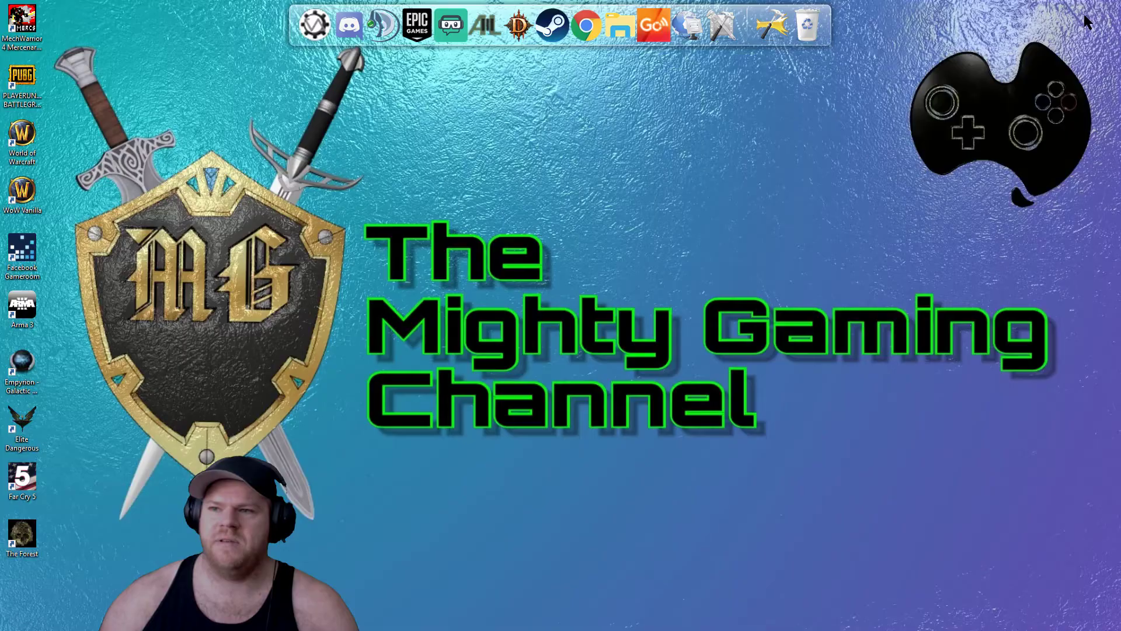
click(483, 41)
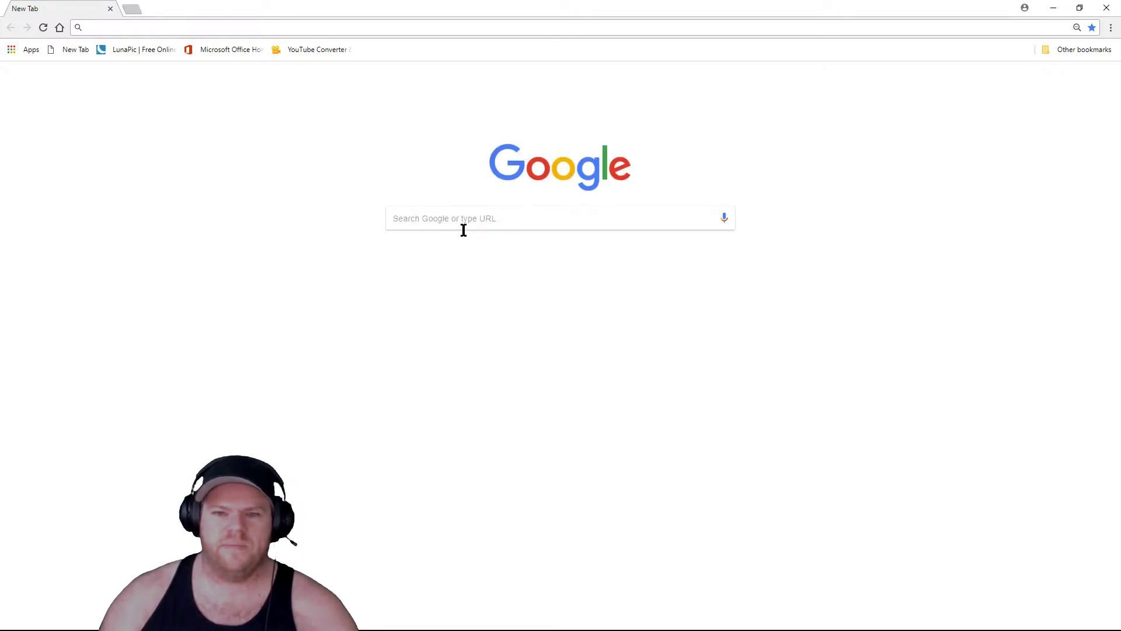
Step: In Chrome, search Google for "a3launcher", view the a3launcher.com home page and close it
click(481, 221)
text(a)
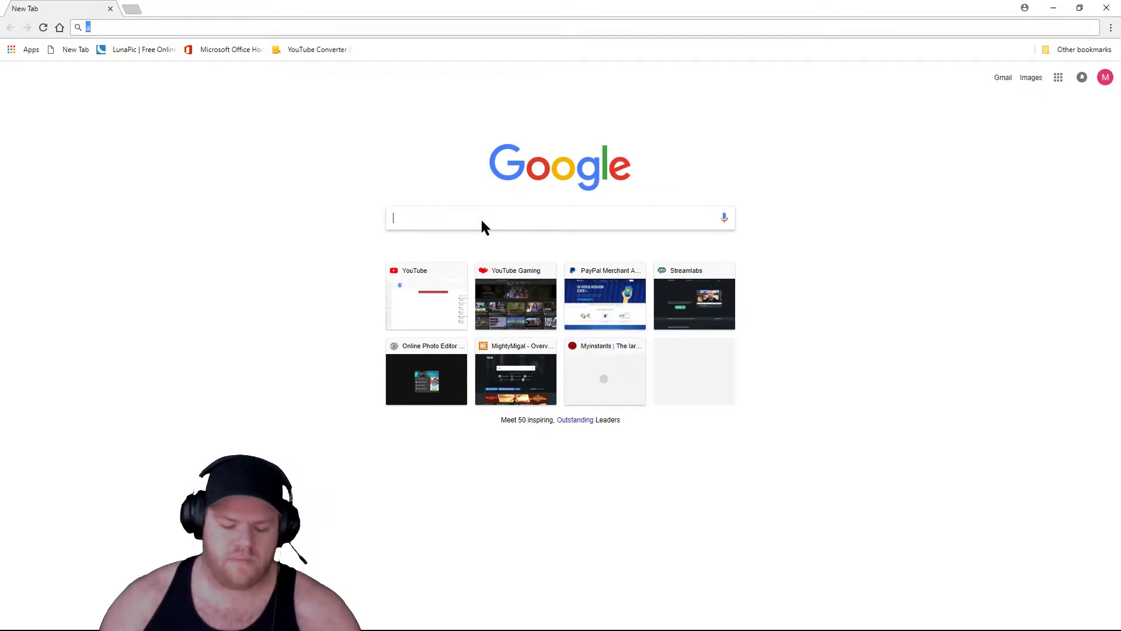
text(a3la)
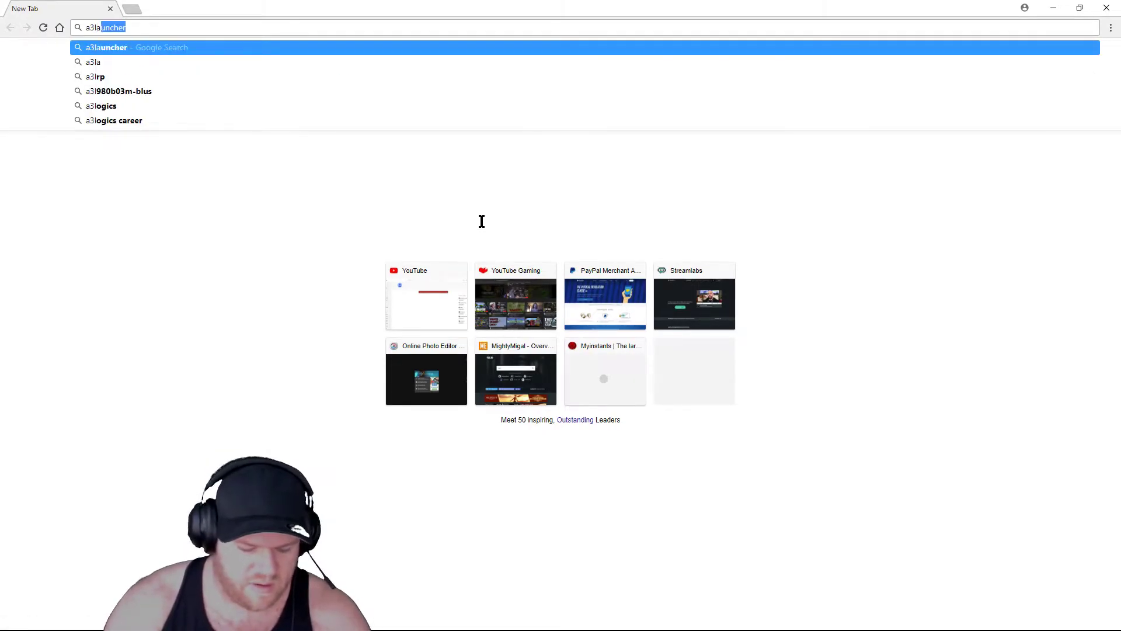
text(uncher)
key(Return)
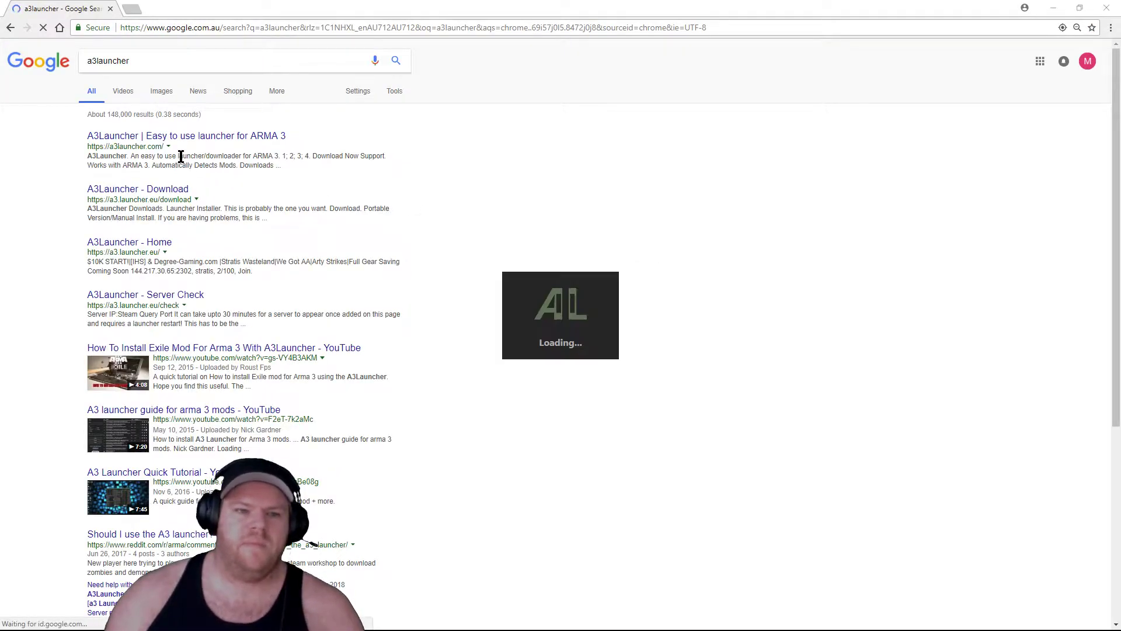
click(175, 137)
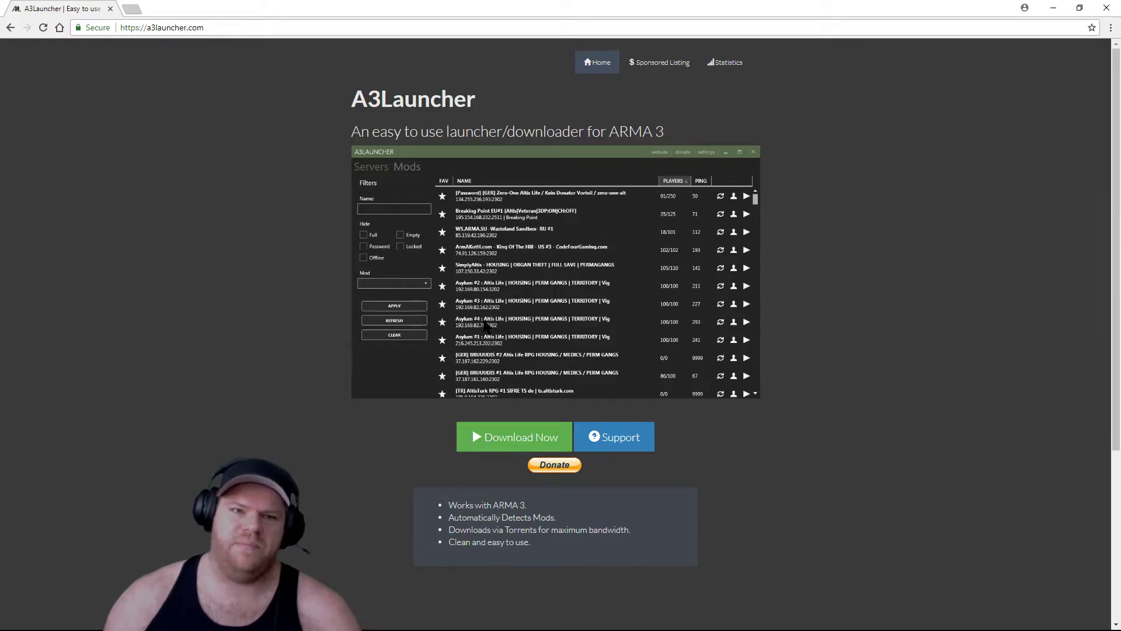
click(110, 9)
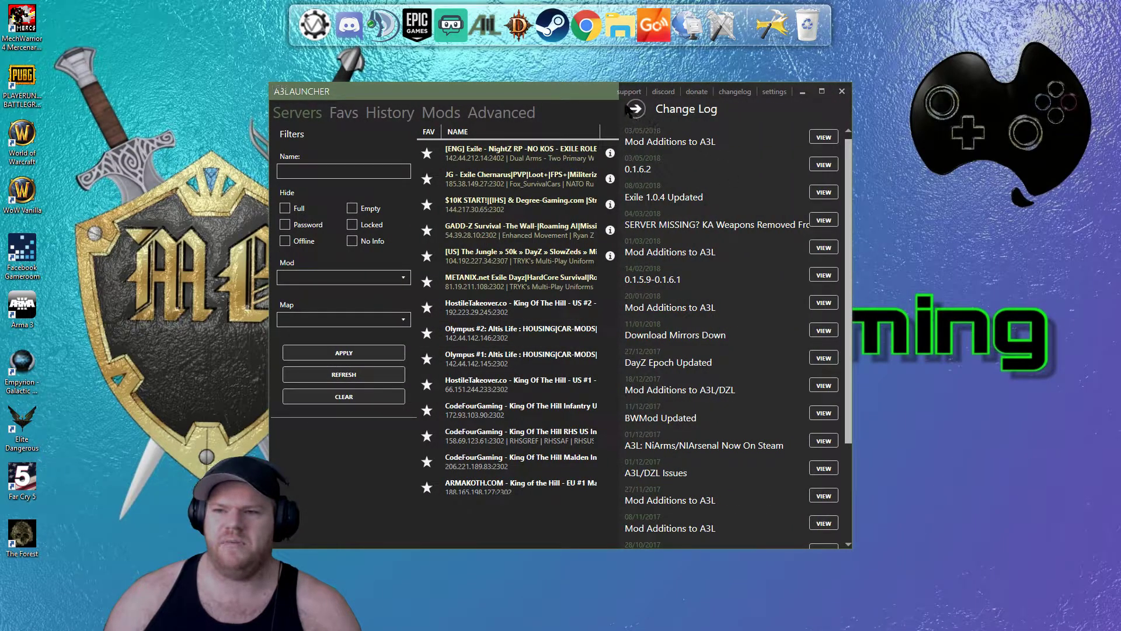
Step: Dismiss the change log in A3Launcher, then enlarge and reposition the launcher window to show more of the server list
click(637, 110)
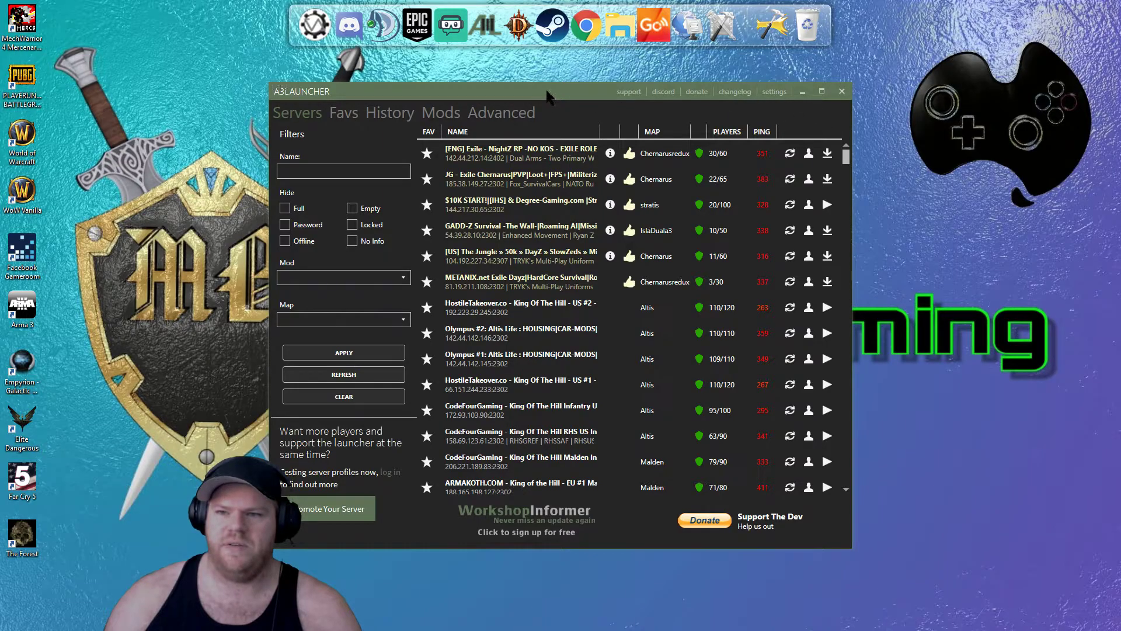
click(737, 92)
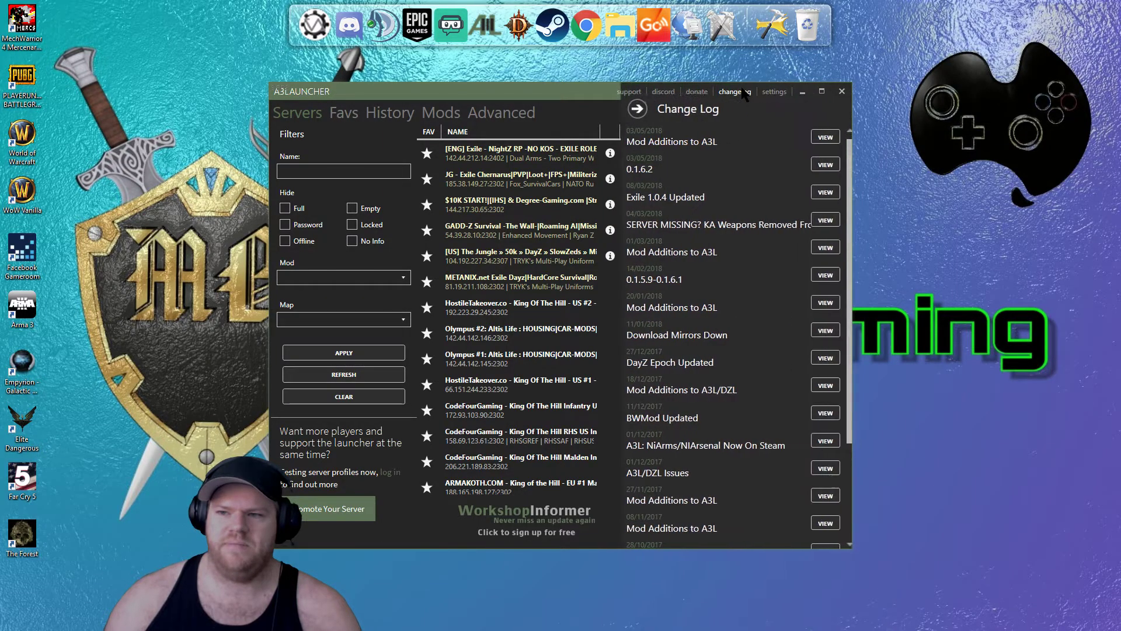
click(636, 110)
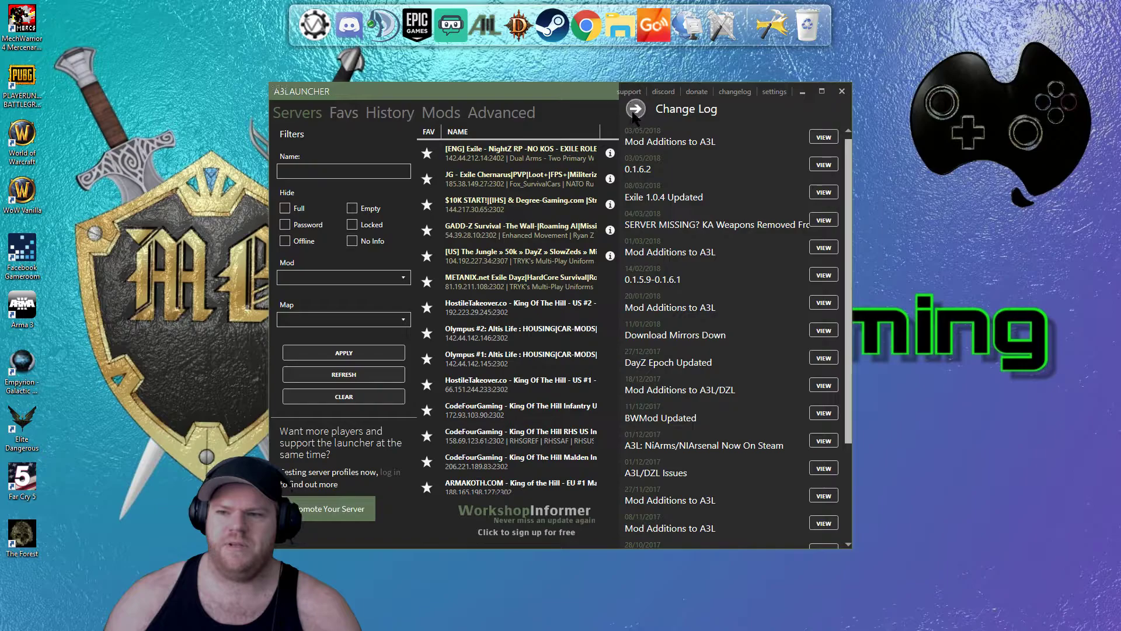
drag(564, 92, 515, 94)
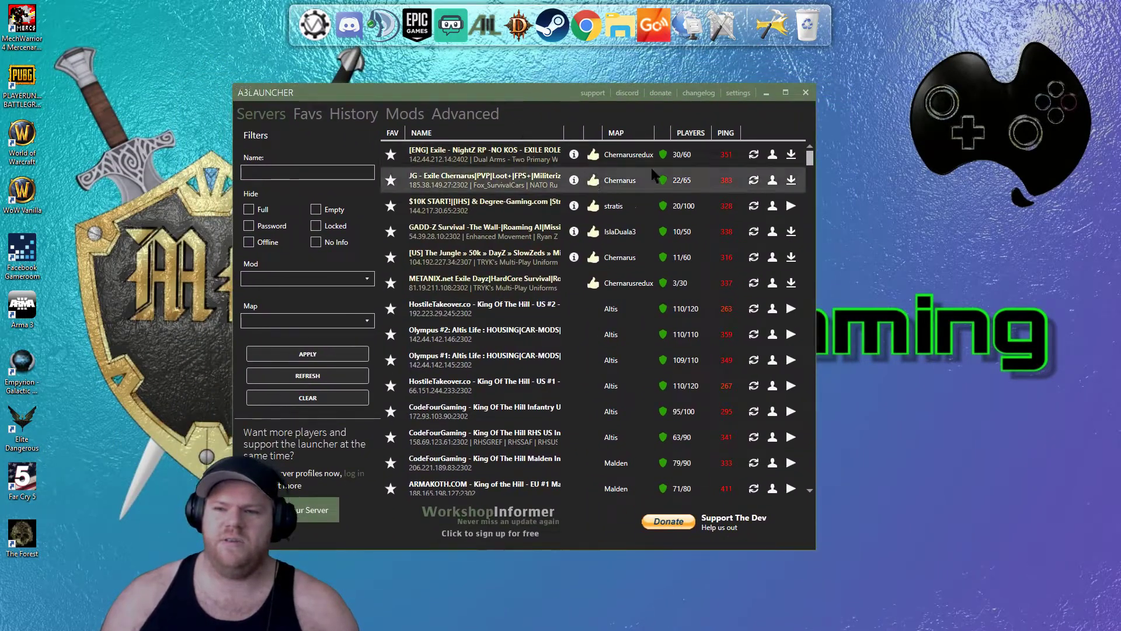
drag(815, 549, 969, 597)
drag(583, 93, 517, 64)
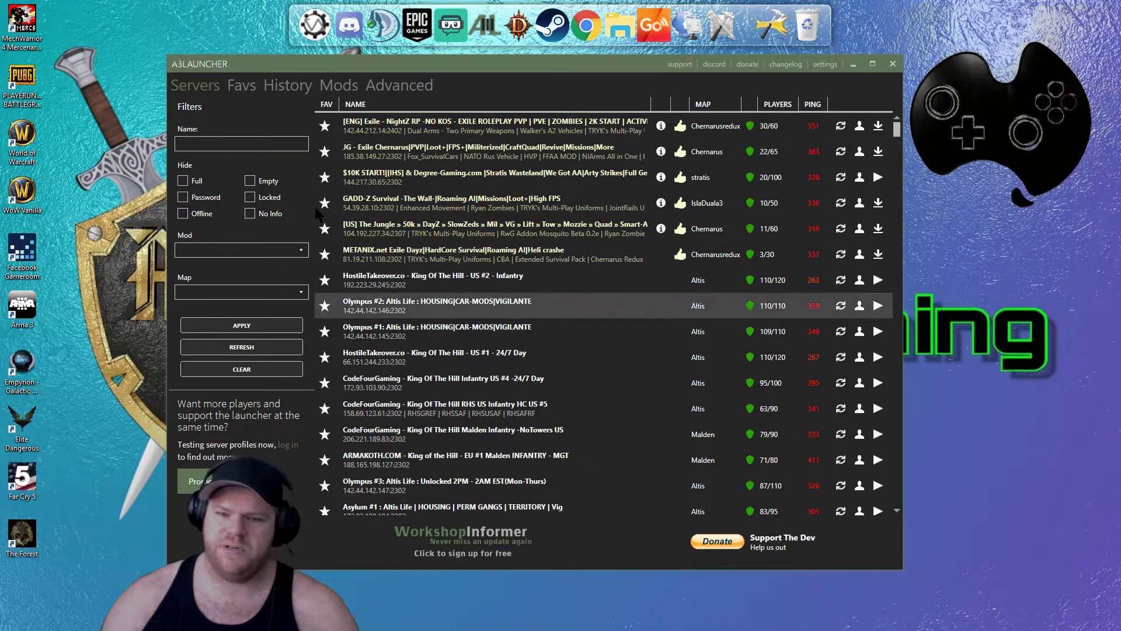
Step: Filter the server list by the name "fire and ice"
click(253, 144)
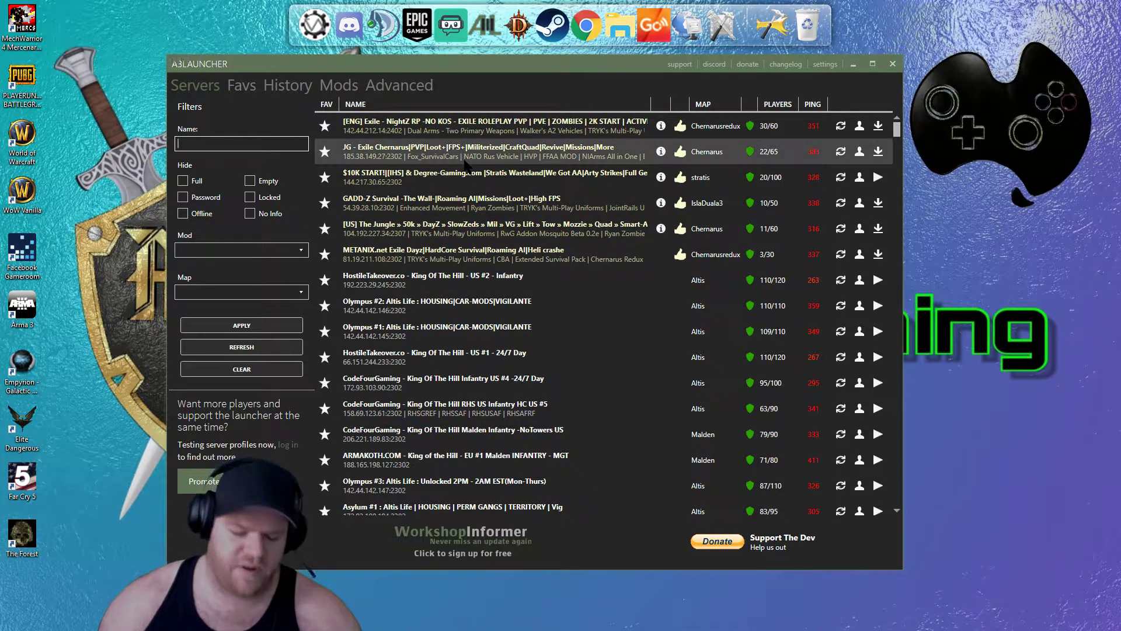
text(fir)
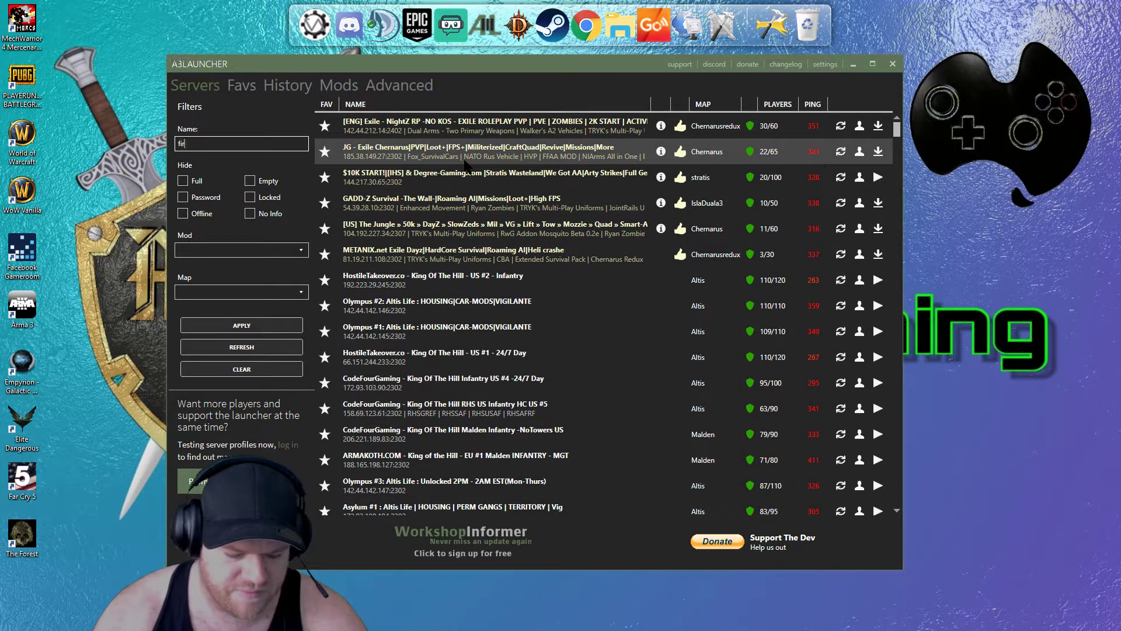
text(e an ice)
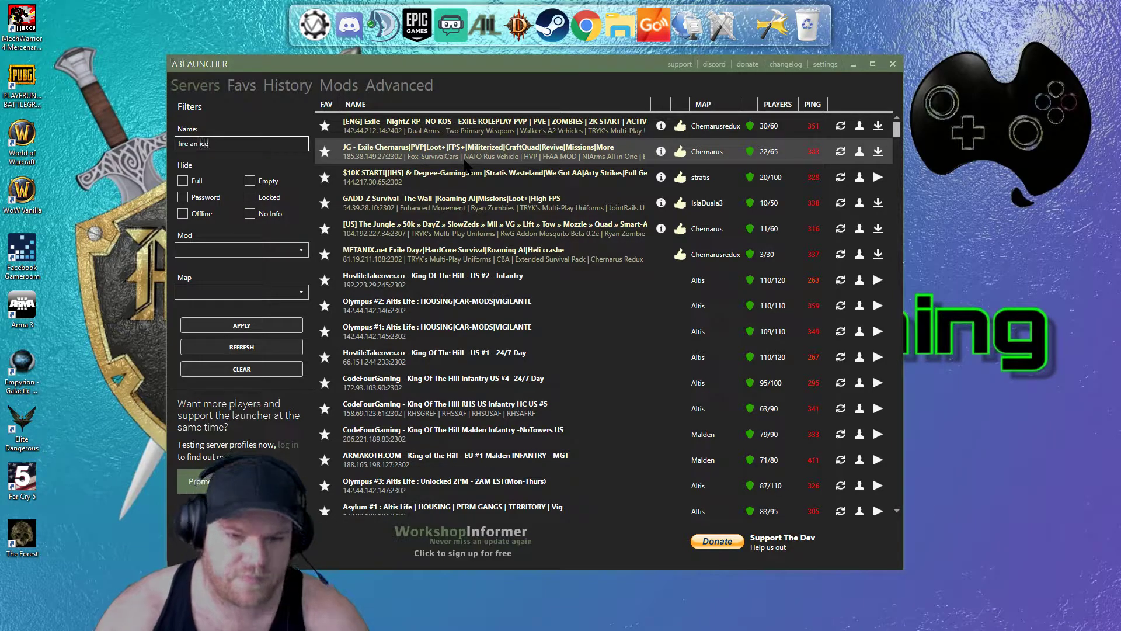
key(Return)
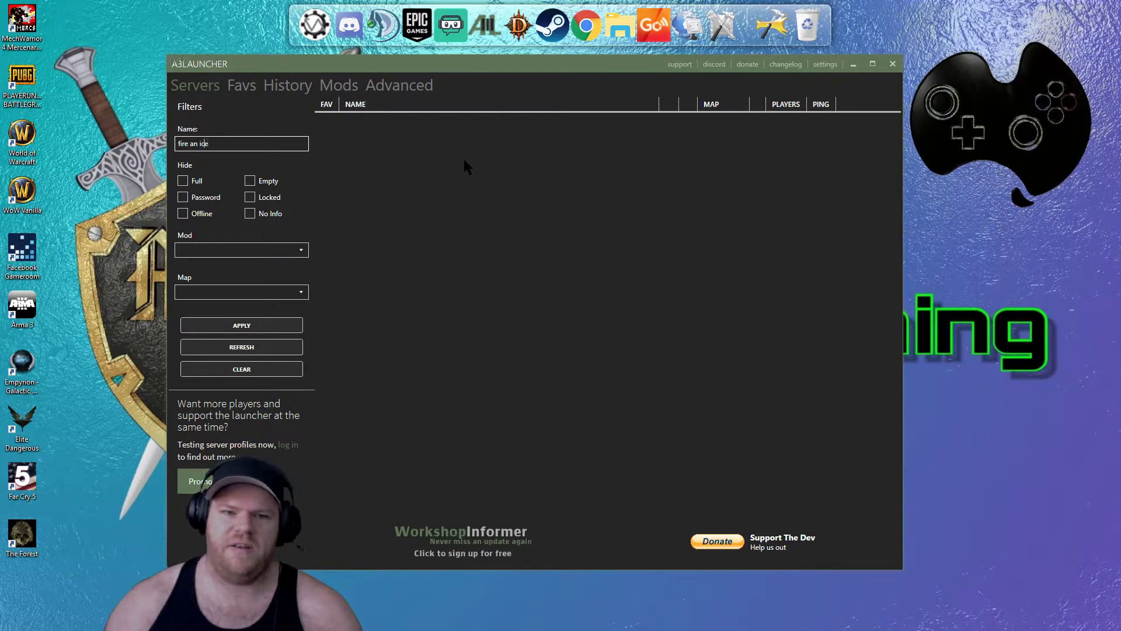
key(Left)
key(Left)
key(Left)
key(Left)
text(d)
key(Return)
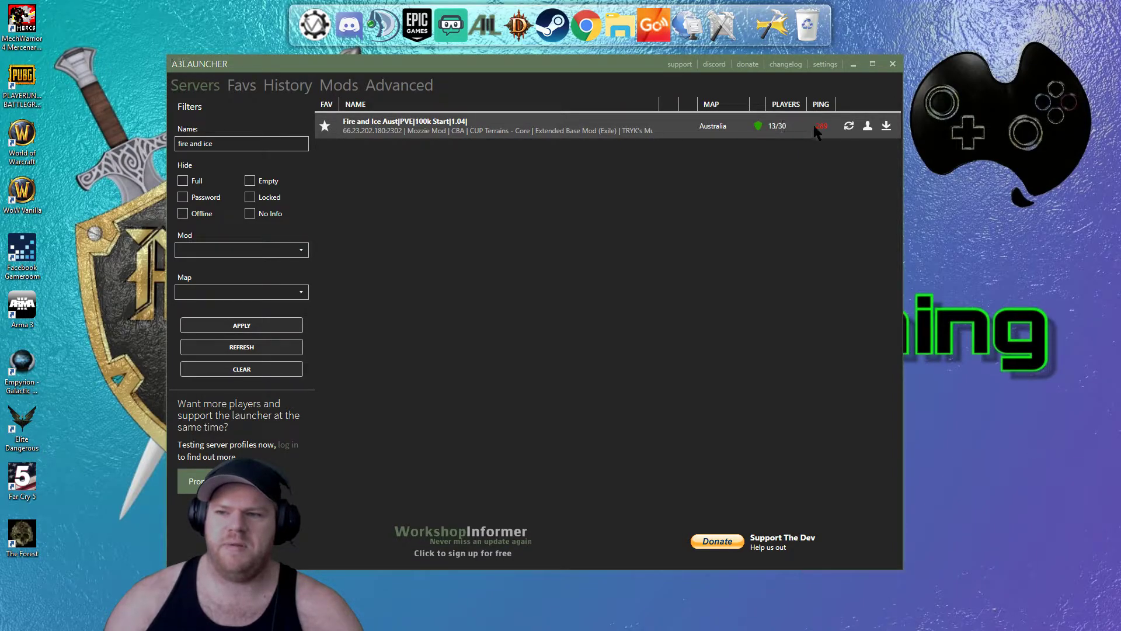
Step: Refresh the Fire and Ice server entry and install the mods it requires
click(849, 126)
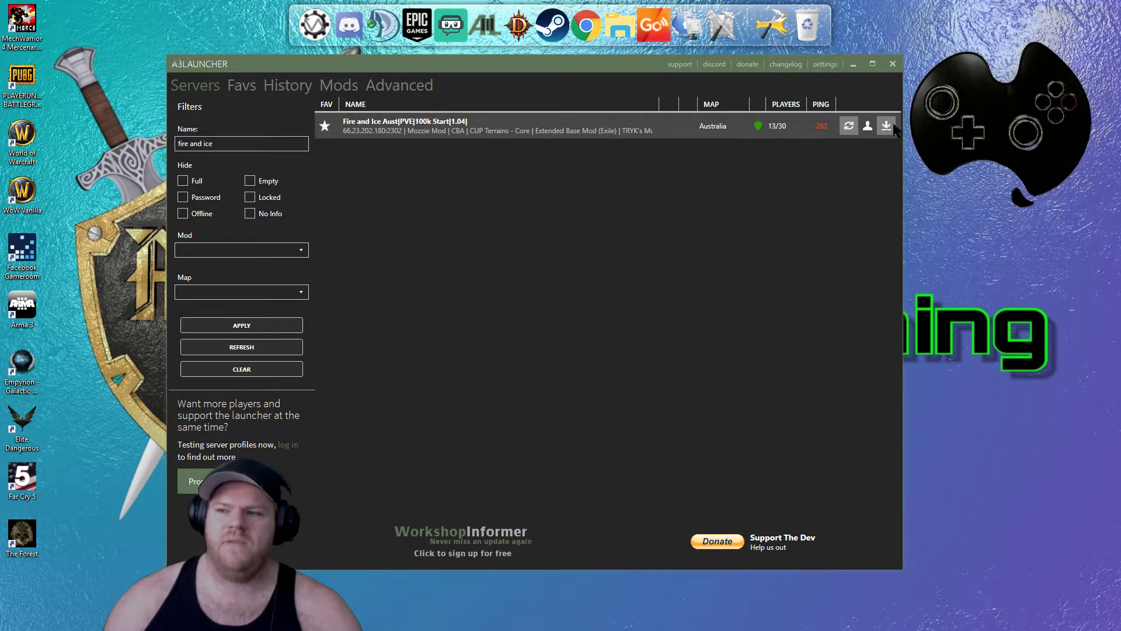
click(888, 126)
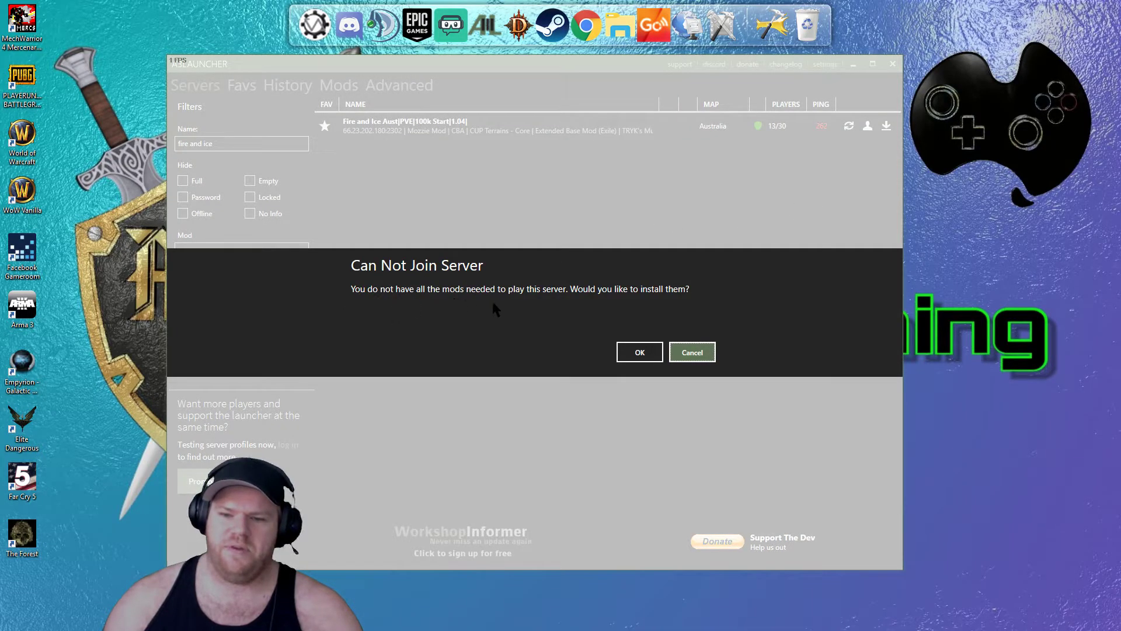
click(640, 353)
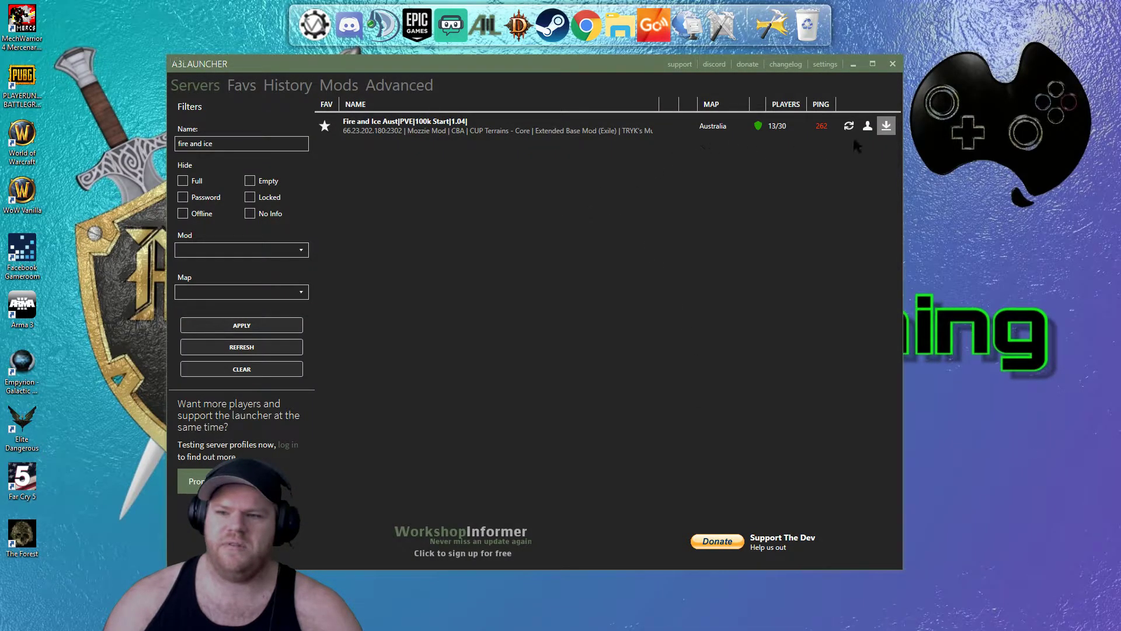
Step: Look through the mod list for the Australia 5.09 download progress and the installed terrain mods
click(353, 89)
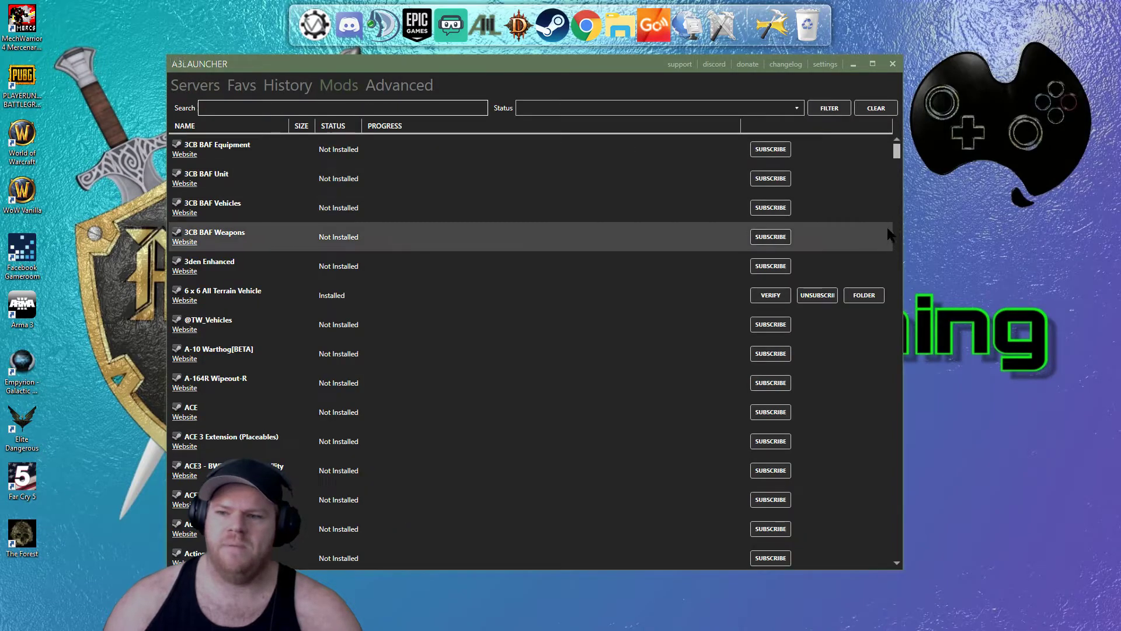
drag(899, 151, 901, 167)
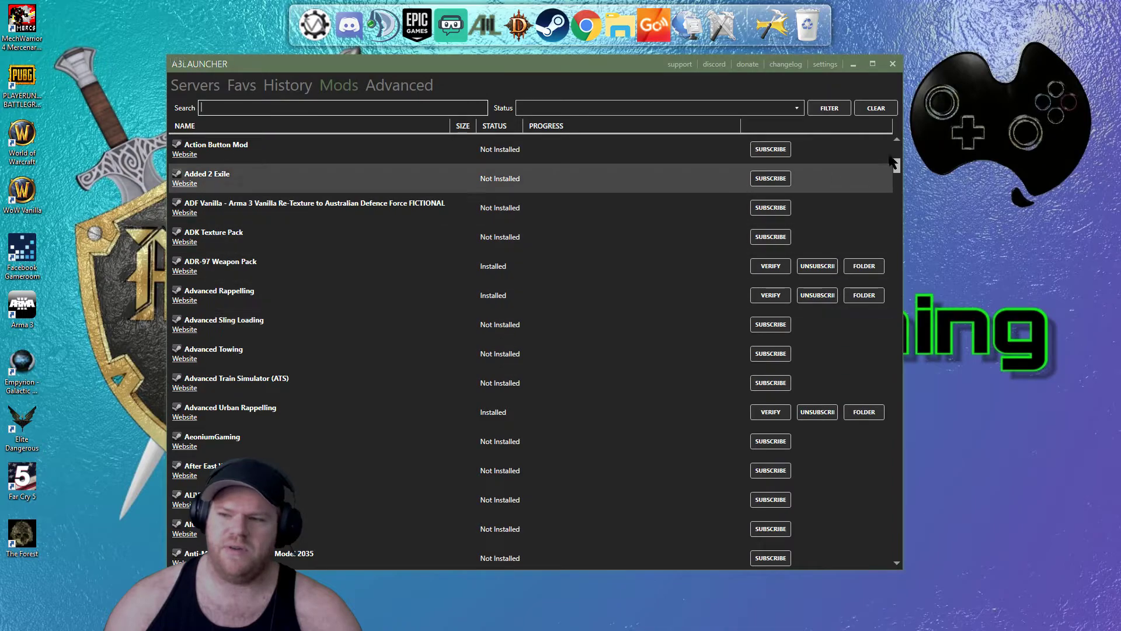
drag(900, 173, 936, 485)
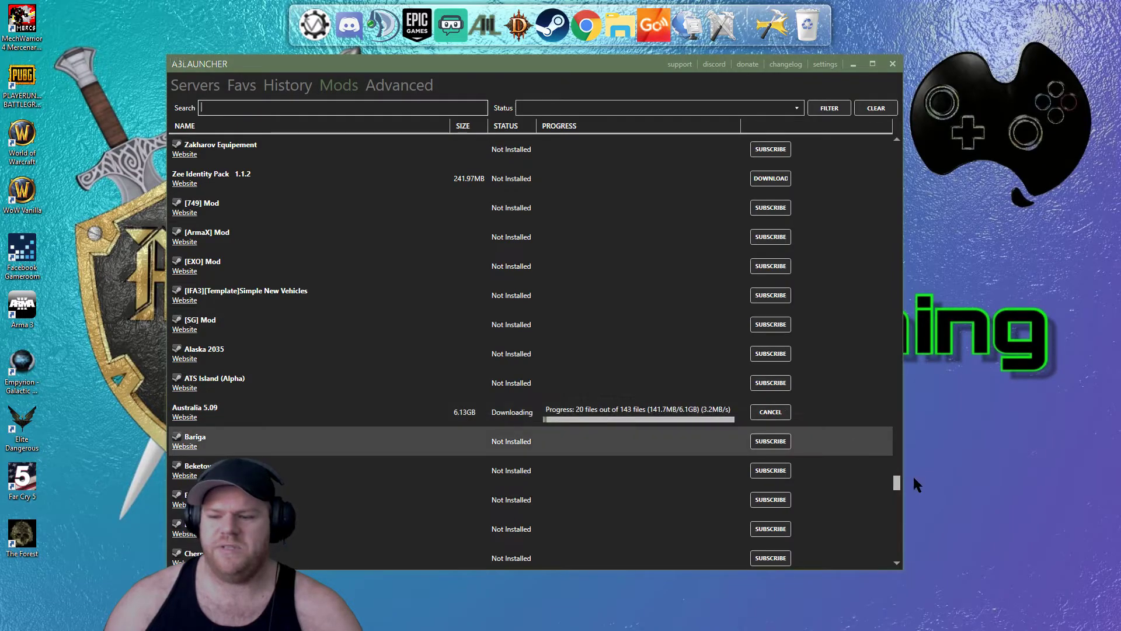
drag(896, 483, 899, 494)
scroll(896, 492, down, 5)
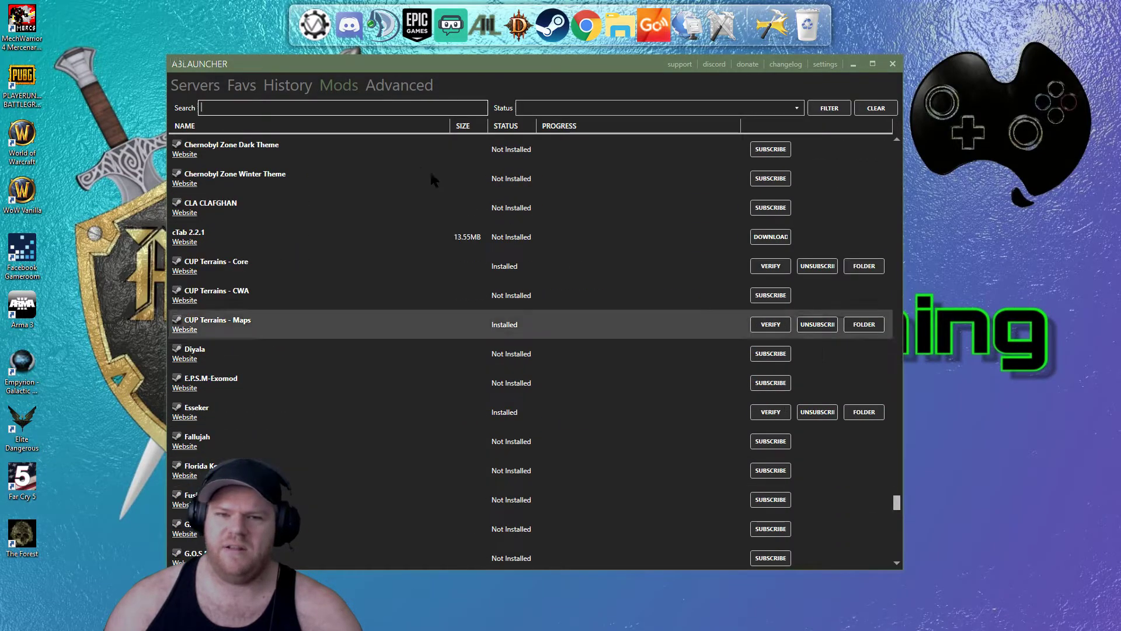
Step: Clear the name filter from the server list and close A3Launcher
click(195, 85)
drag(240, 143, 77, 150)
key(BackSpace)
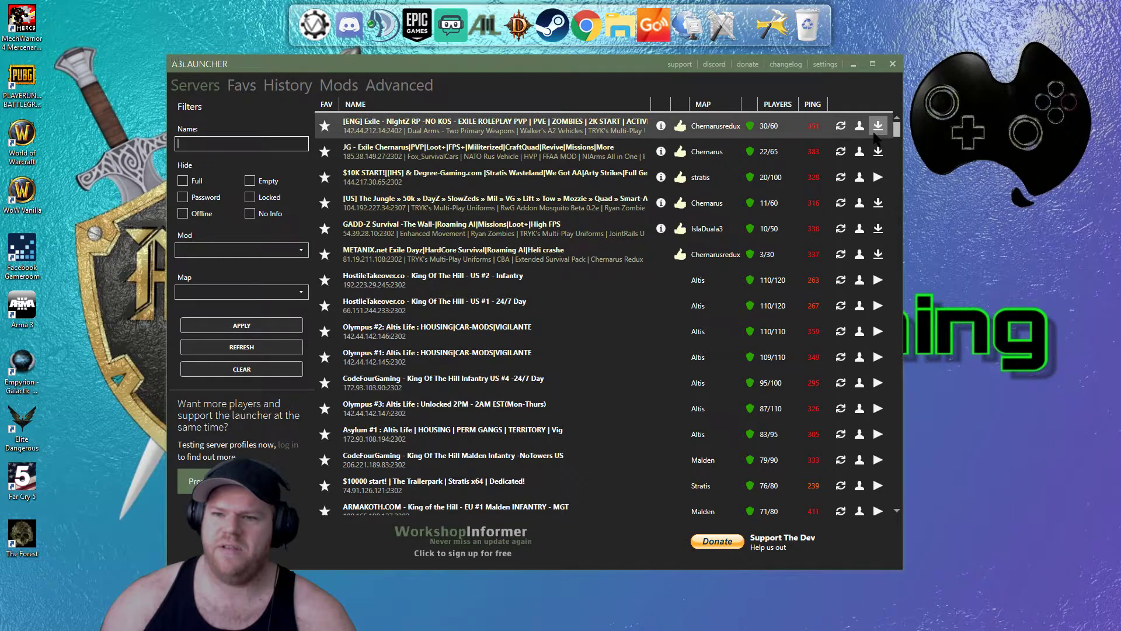
click(894, 64)
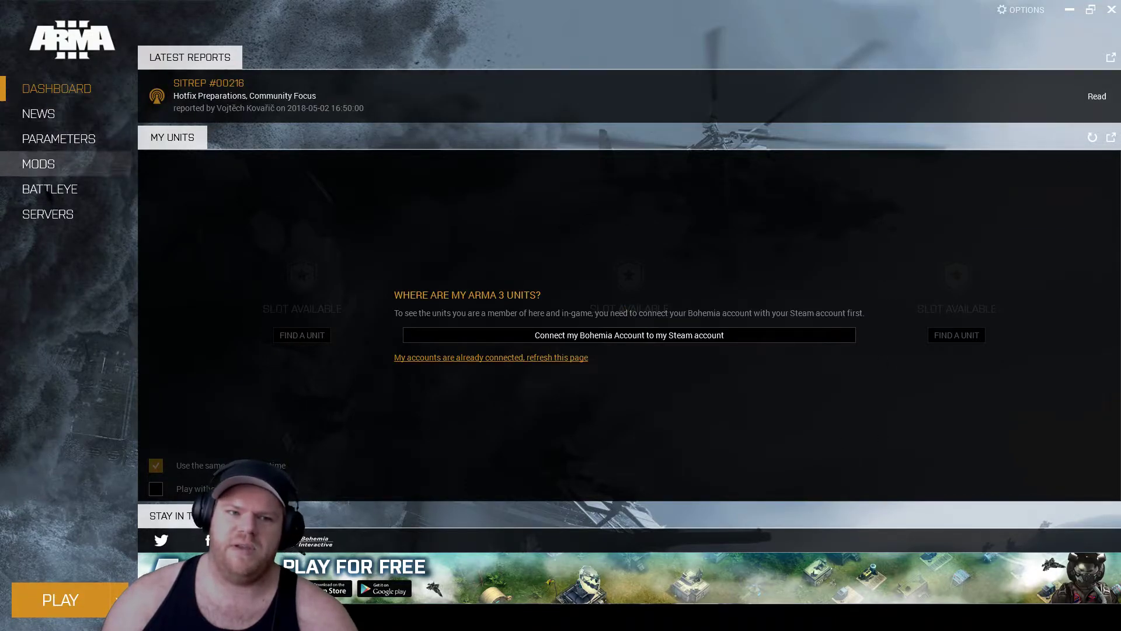
Step: In the Arma 3 Launcher, search the internet servers for "fire and ice", replacing the existing survival type filter
click(49, 215)
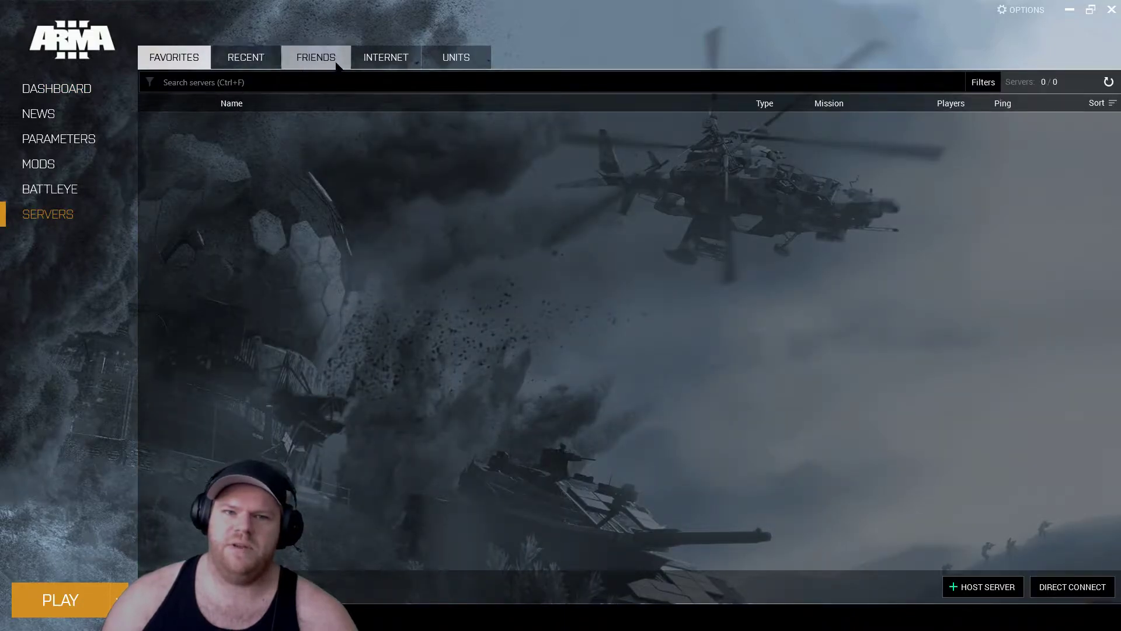
click(368, 59)
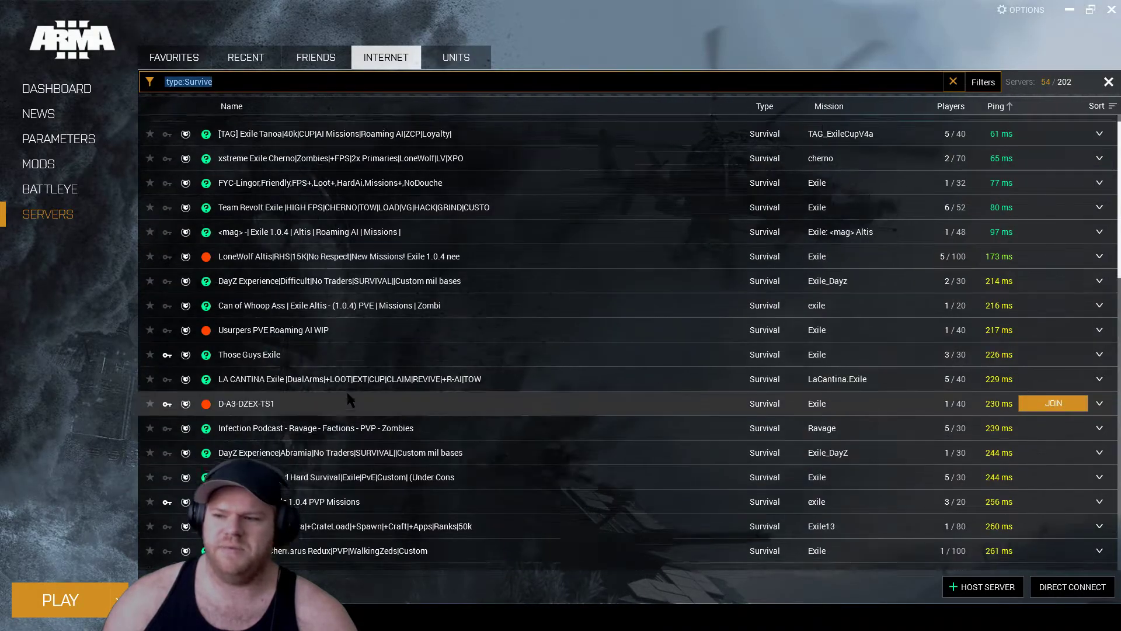
text(f)
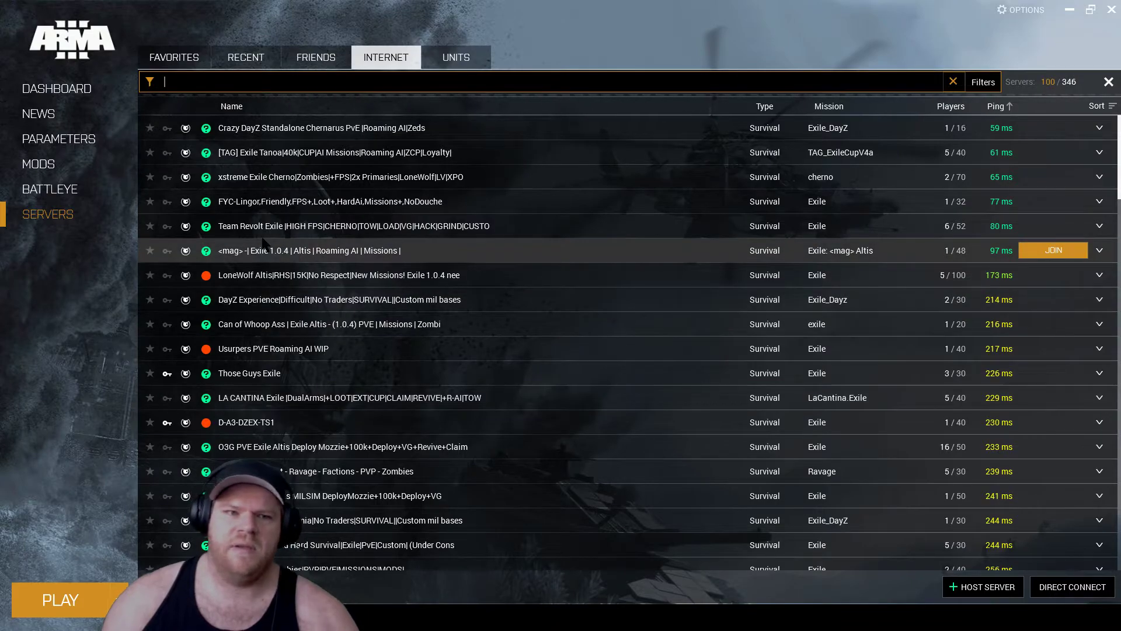
text(ire and ic)
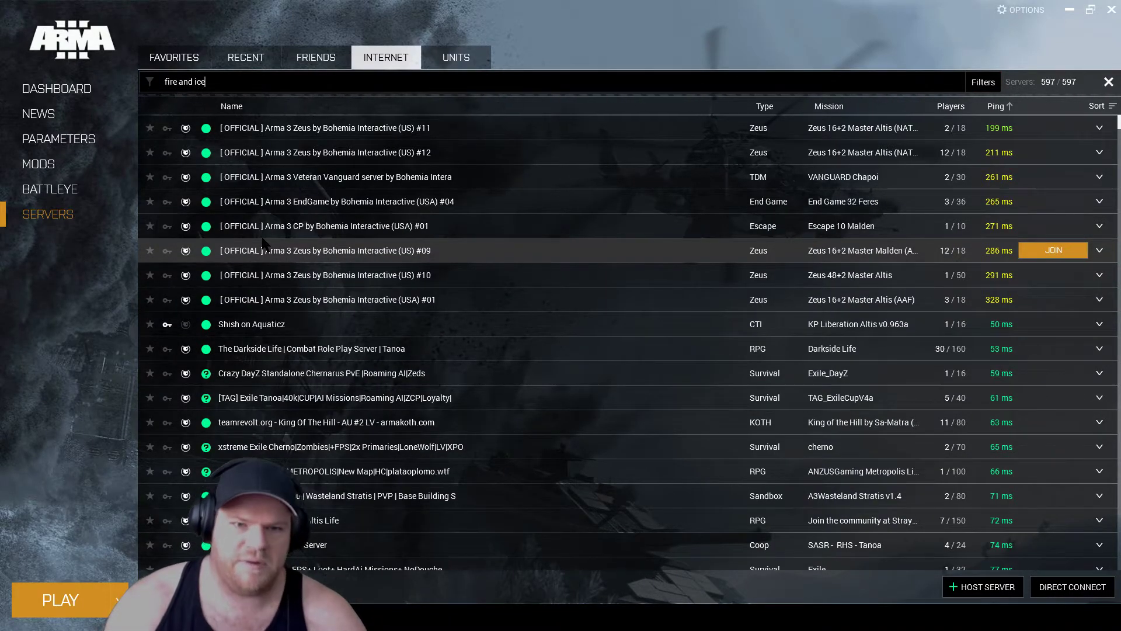
text(e)
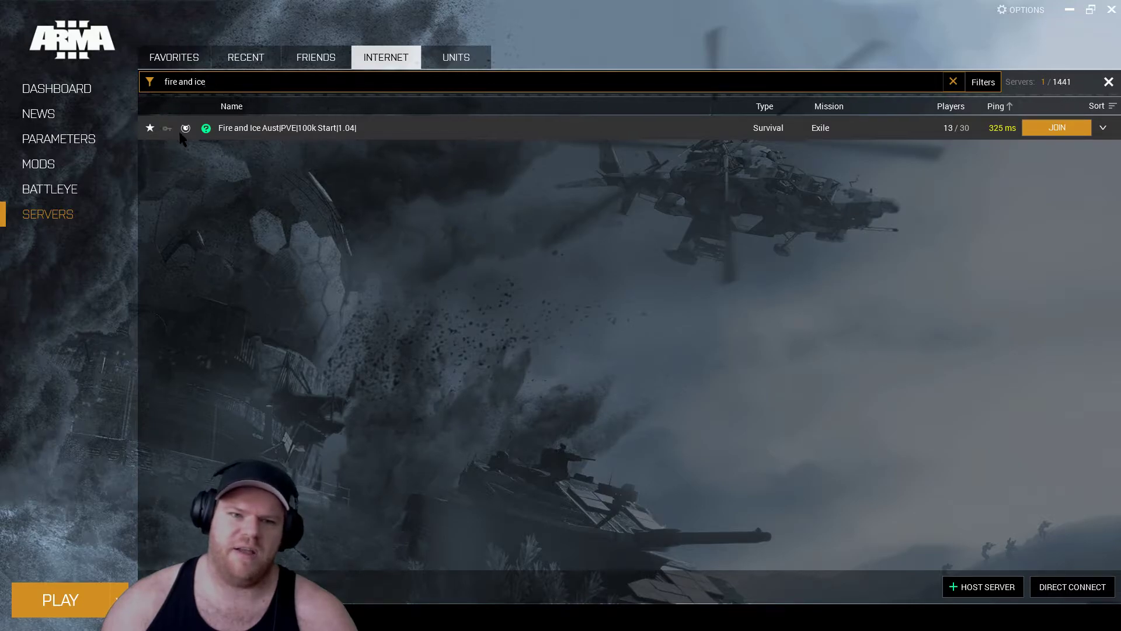
Step: Expand the Fire and Ice server's details, start joining it and review the mods required by the server
mouse_move(186, 130)
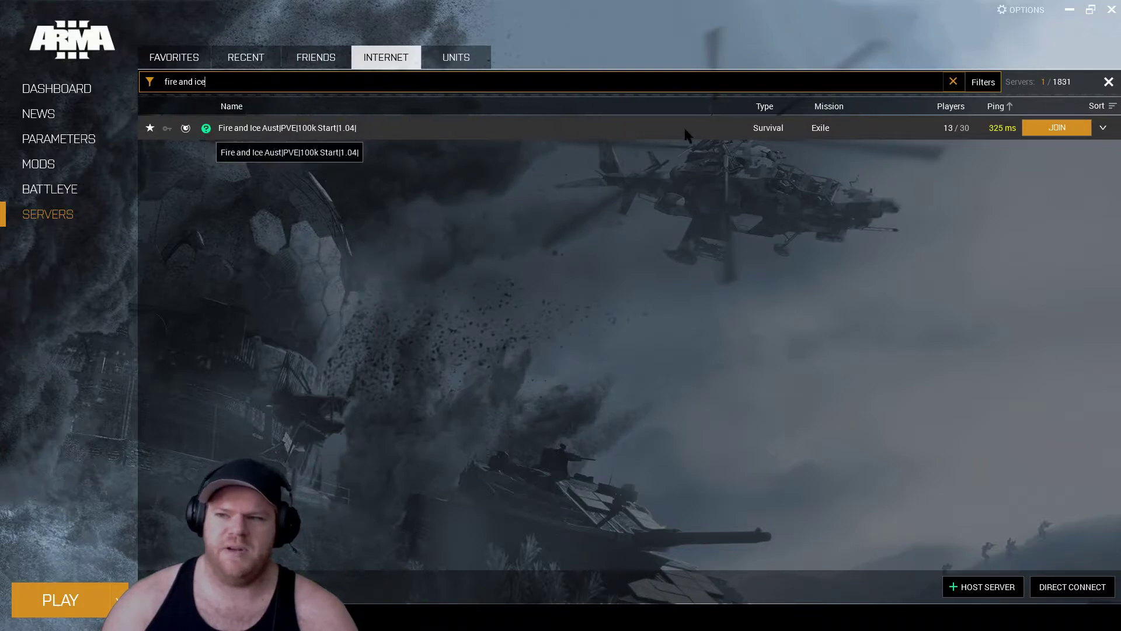
click(771, 132)
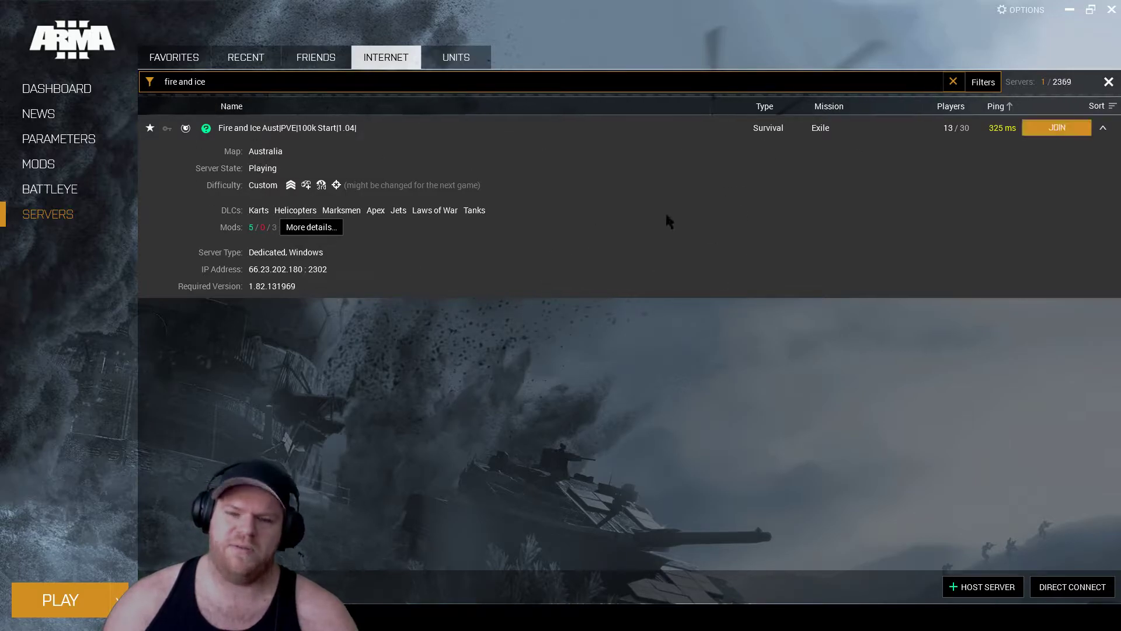
click(1056, 131)
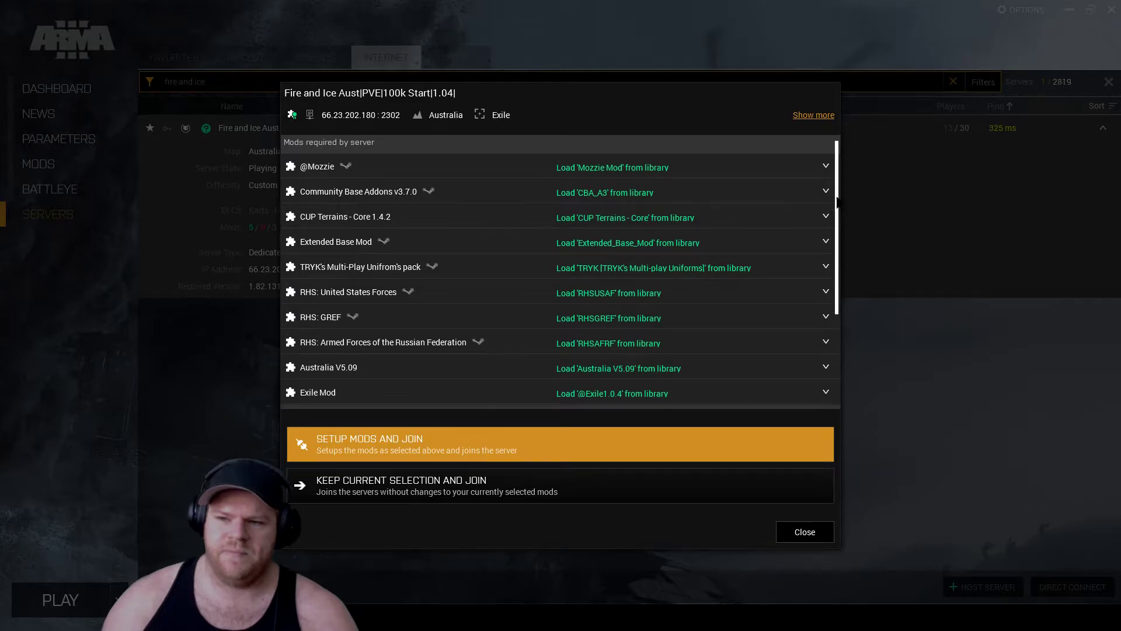
scroll(839, 197, down, 2)
scroll(838, 198, up, 2)
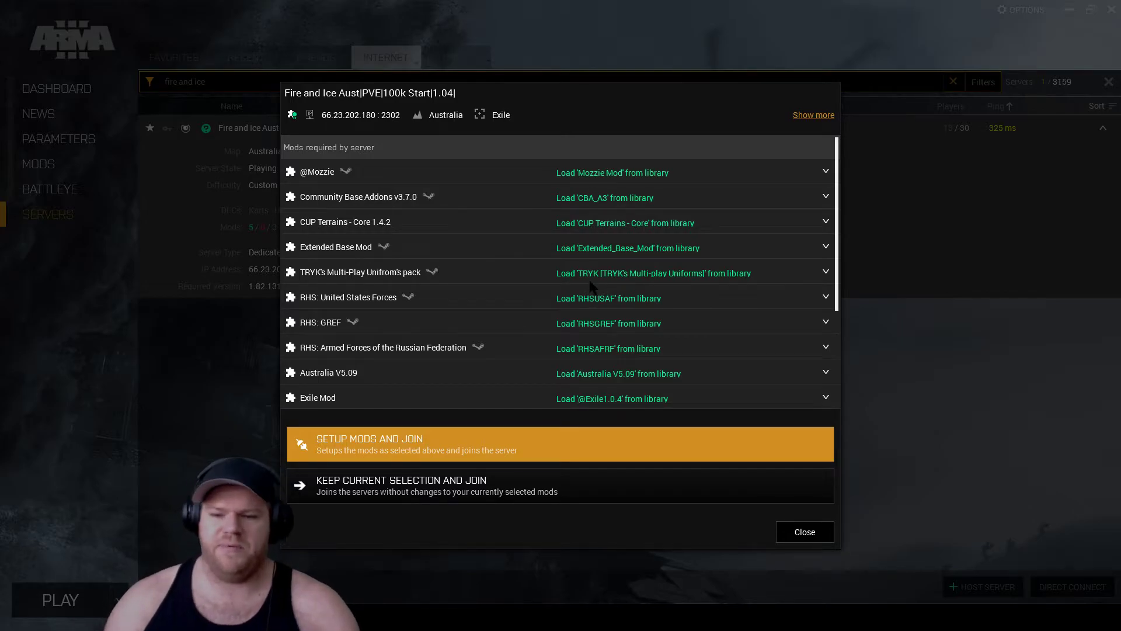
Step: Review the rest of the Fire and Ice server's required and suggested mods, and close the mod list without joining
scroll(736, 240, down, 1)
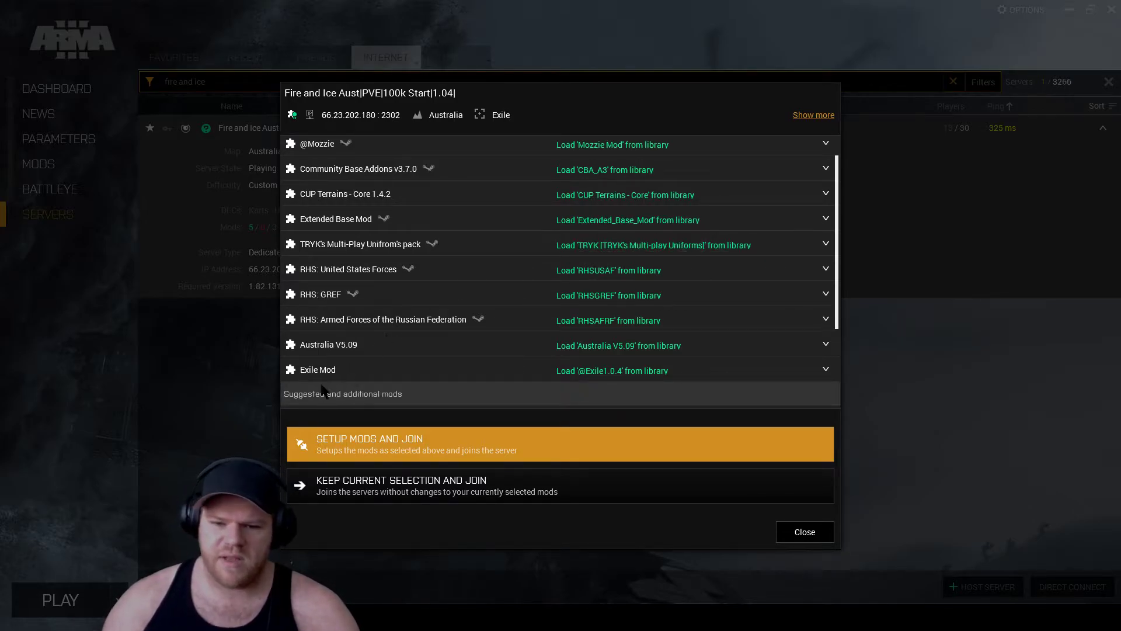
scroll(415, 403, down, 4)
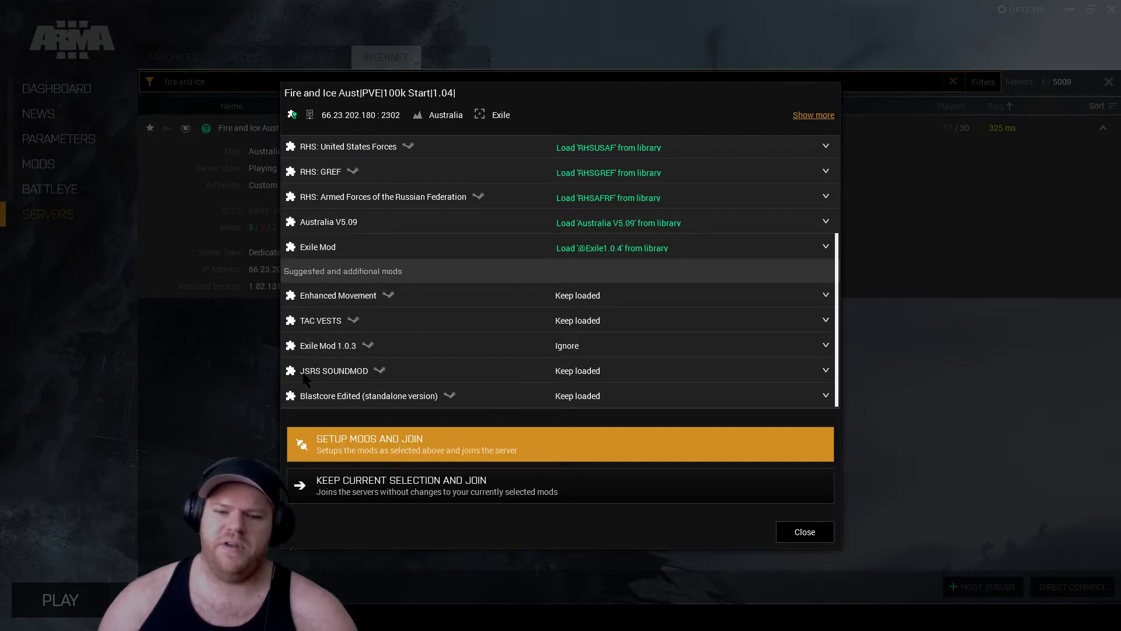
click(805, 531)
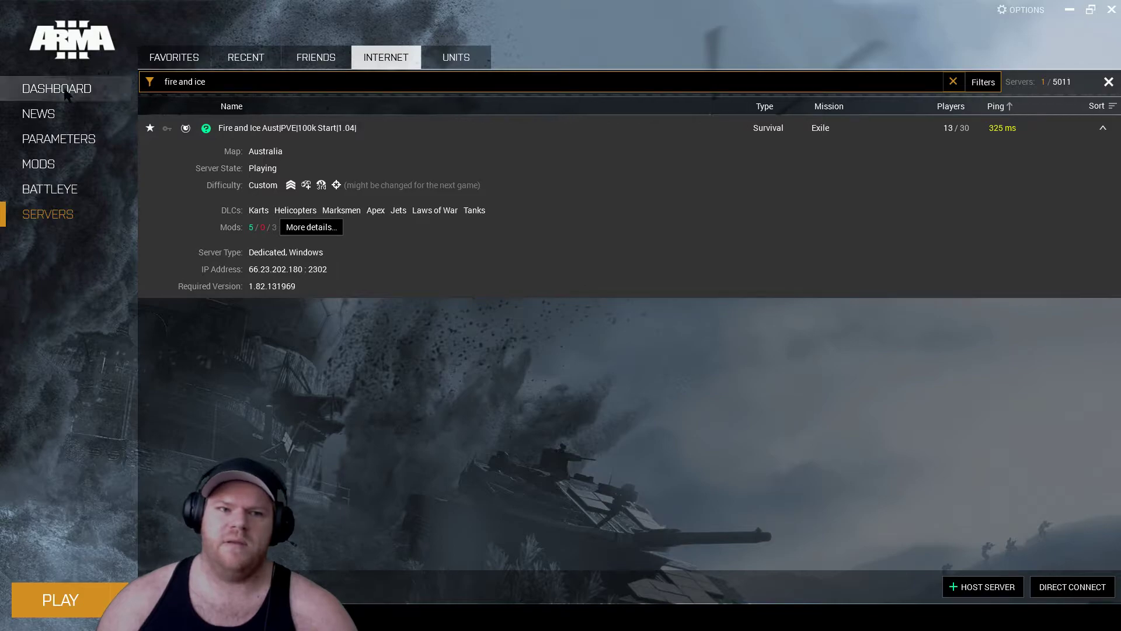
Step: Switch to Steam and open the Arma 3 Workshop from the game's library page
click(1070, 10)
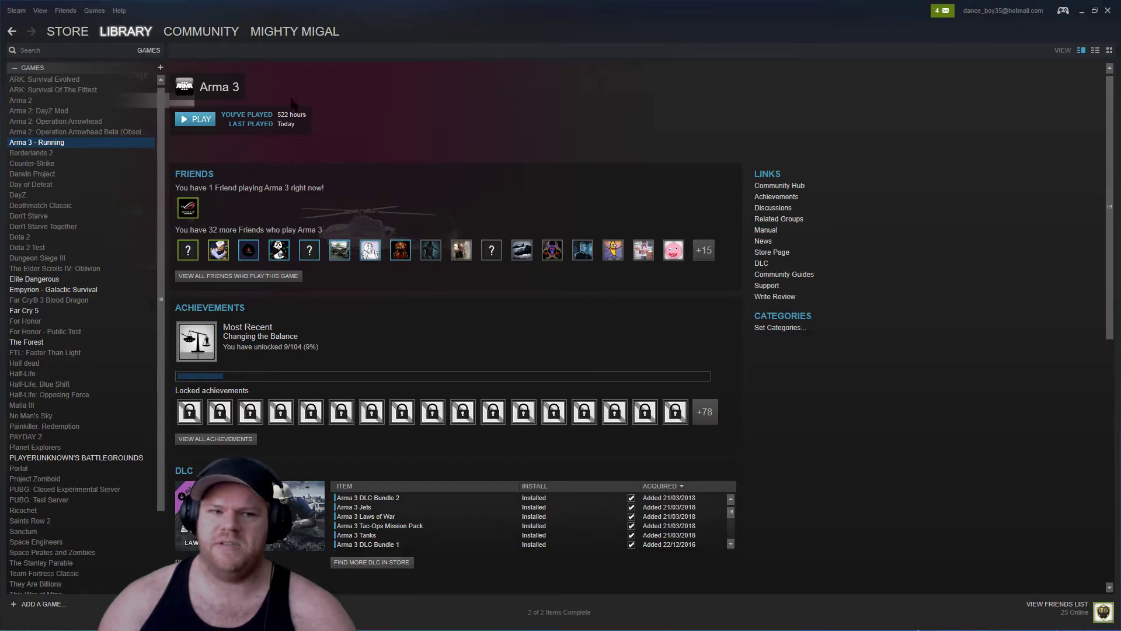
mouse_move(111, 36)
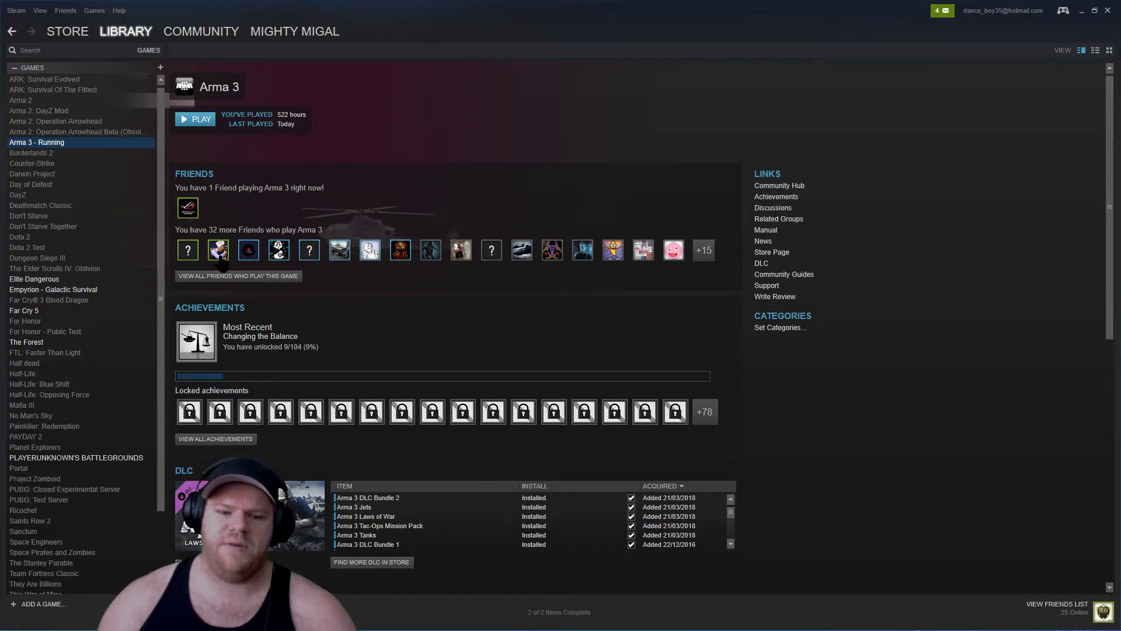
scroll(222, 266, down, 5)
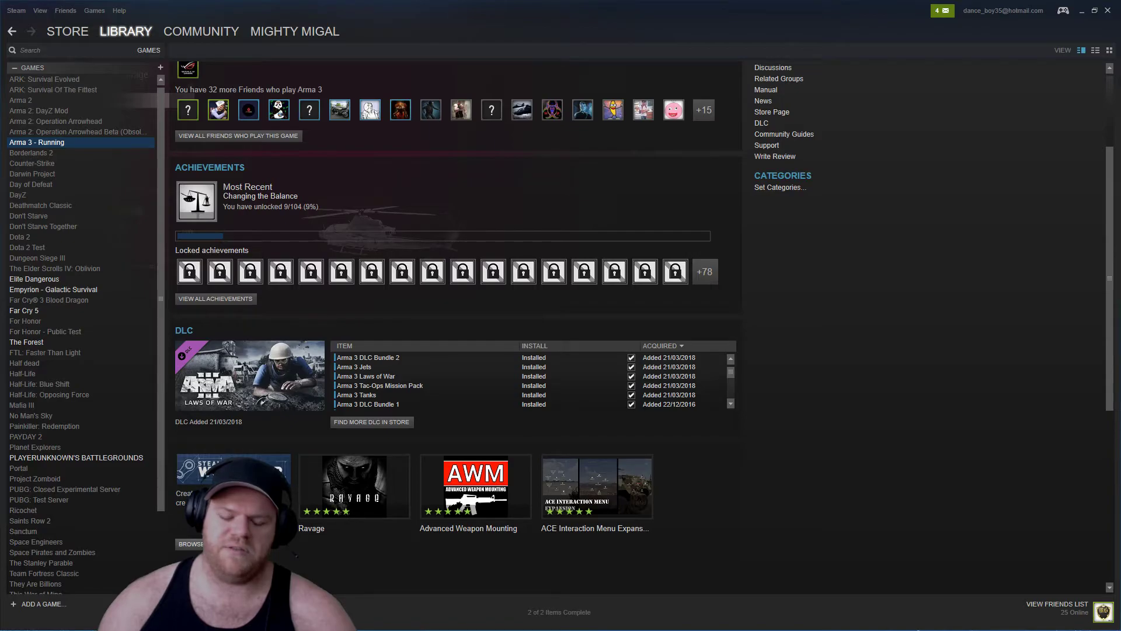
click(222, 544)
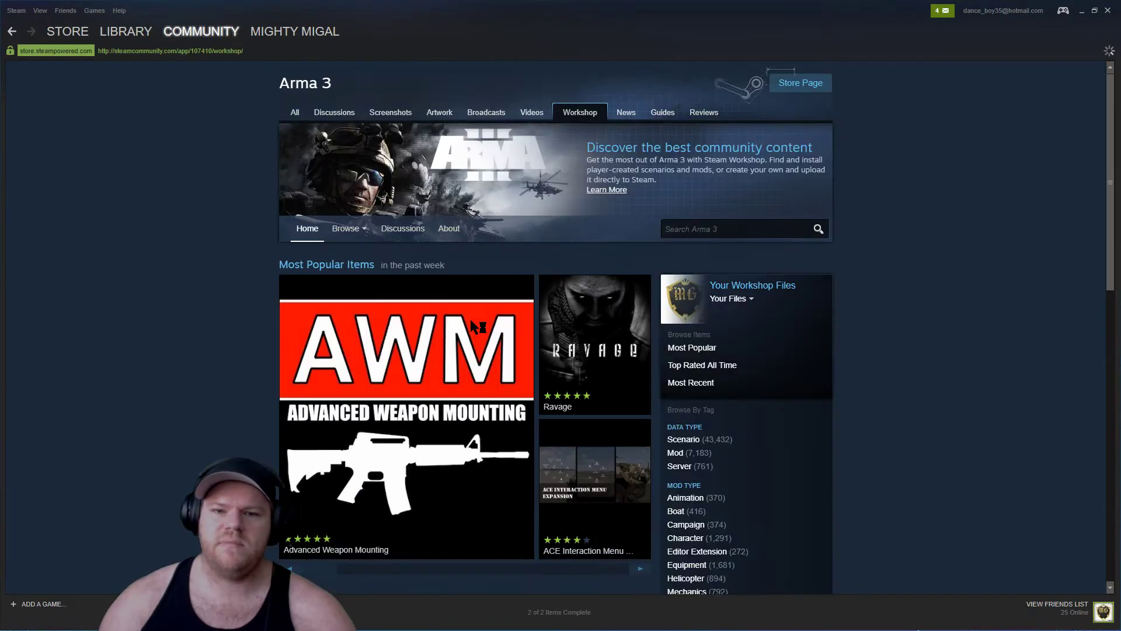
scroll(536, 286, down, 2)
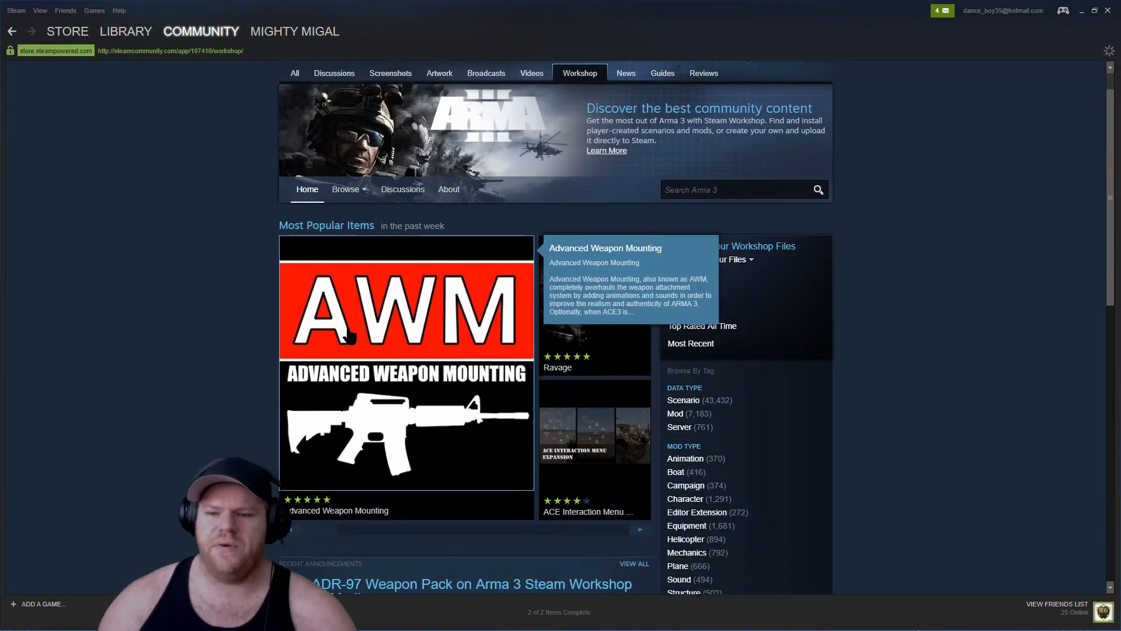
scroll(536, 290, up, 2)
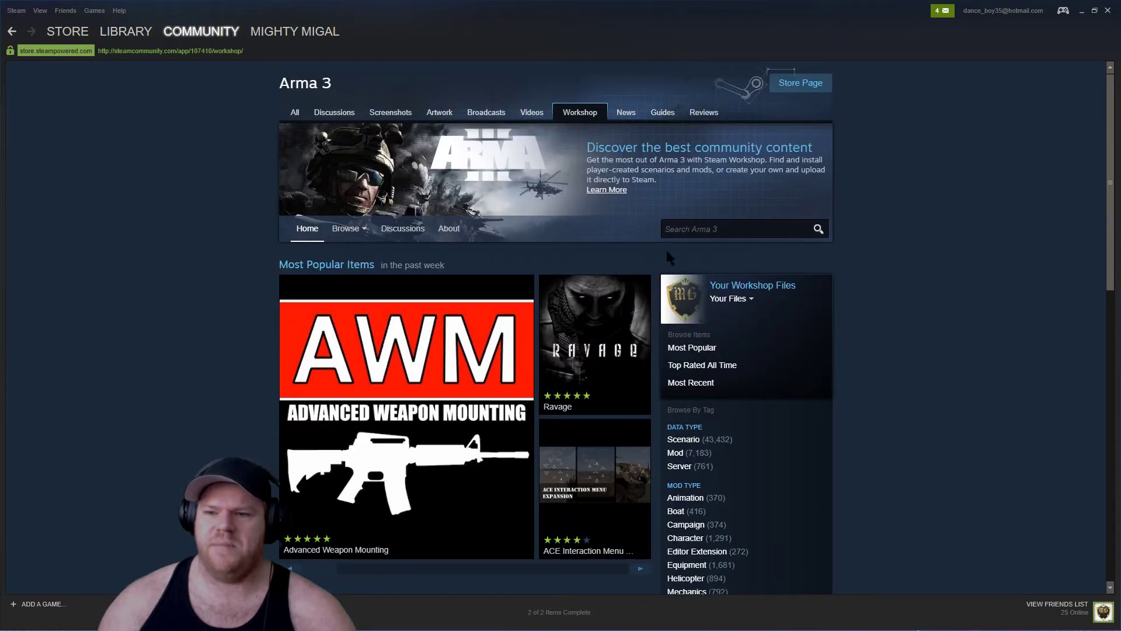
Step: Search the Arma 3 Workshop for "jsrs"
click(691, 226)
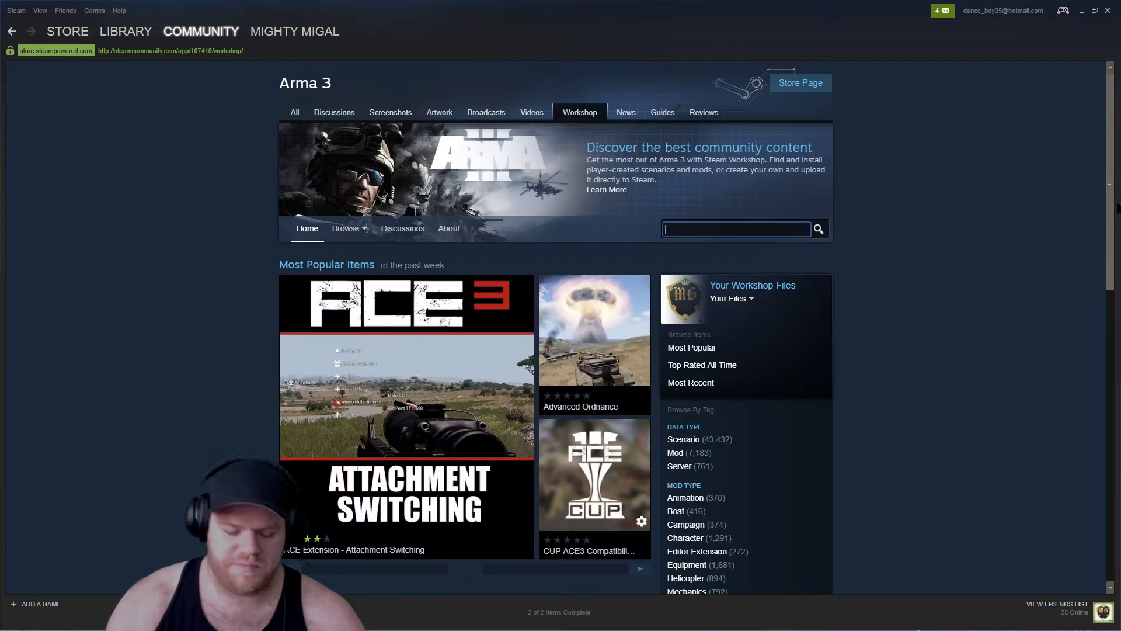
text(jsrs)
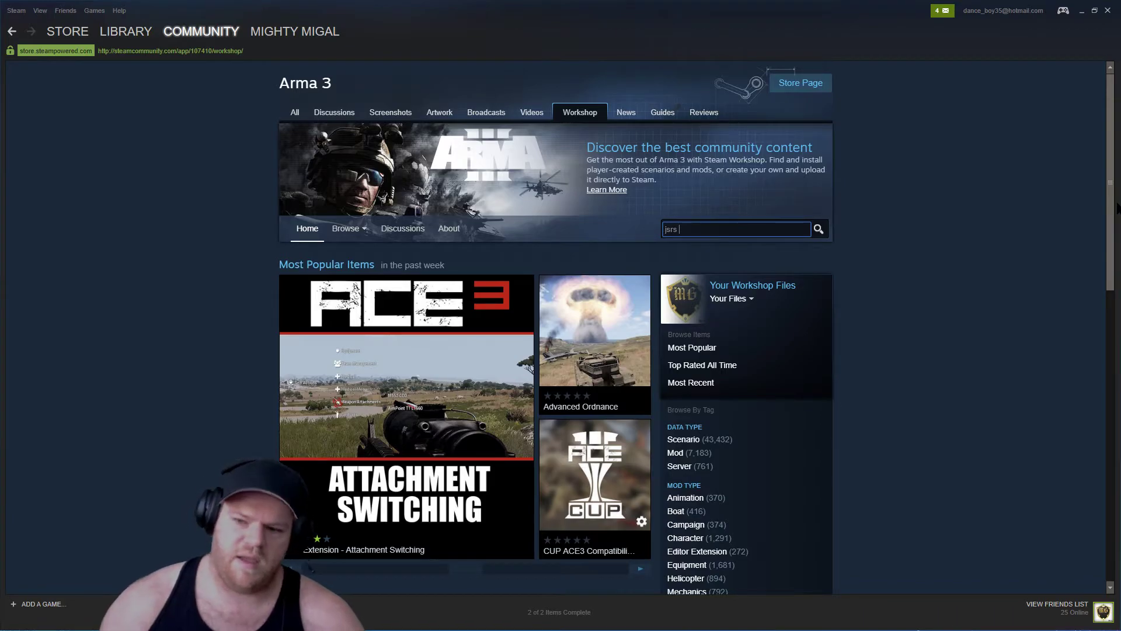
click(819, 230)
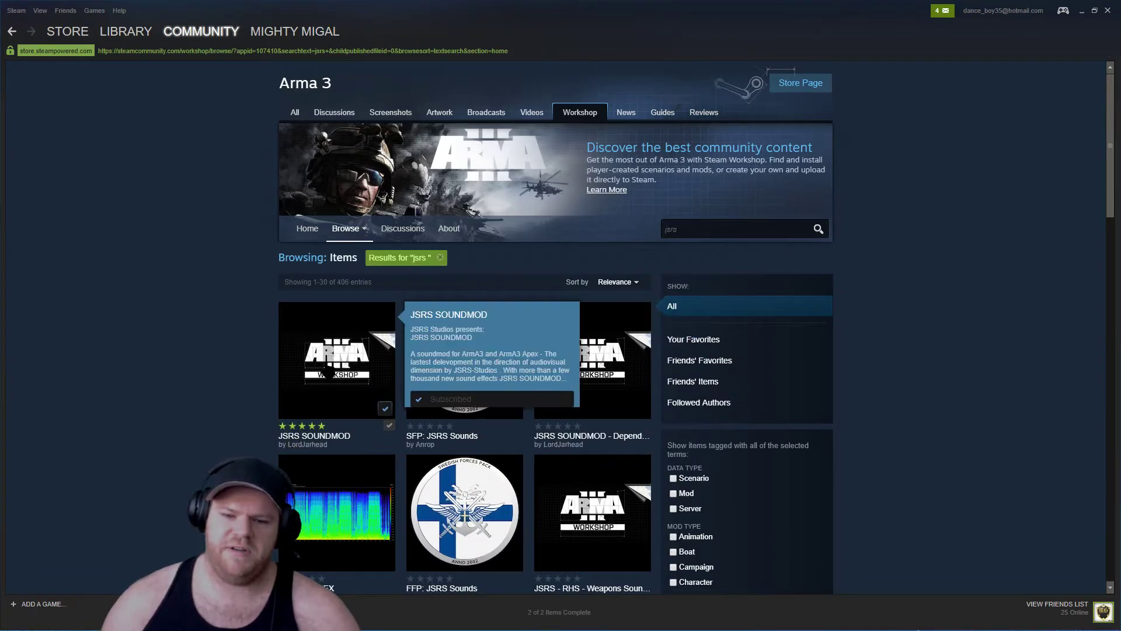
Step: Open the JSRS SOUNDMOD item from the search results and subscribe to it
mouse_move(336, 375)
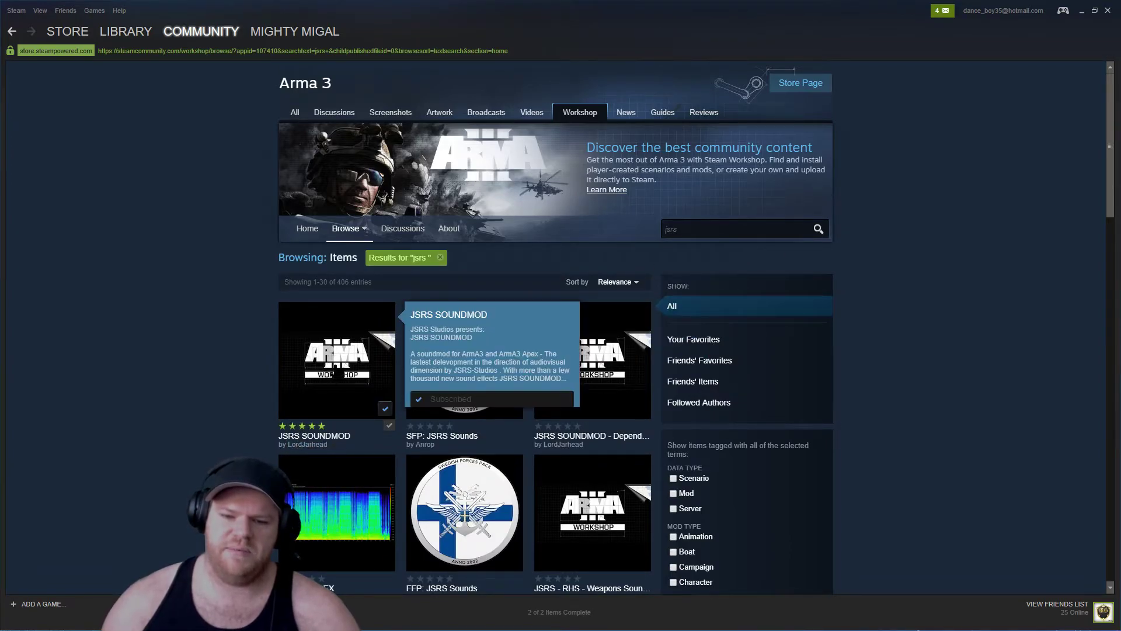
click(334, 350)
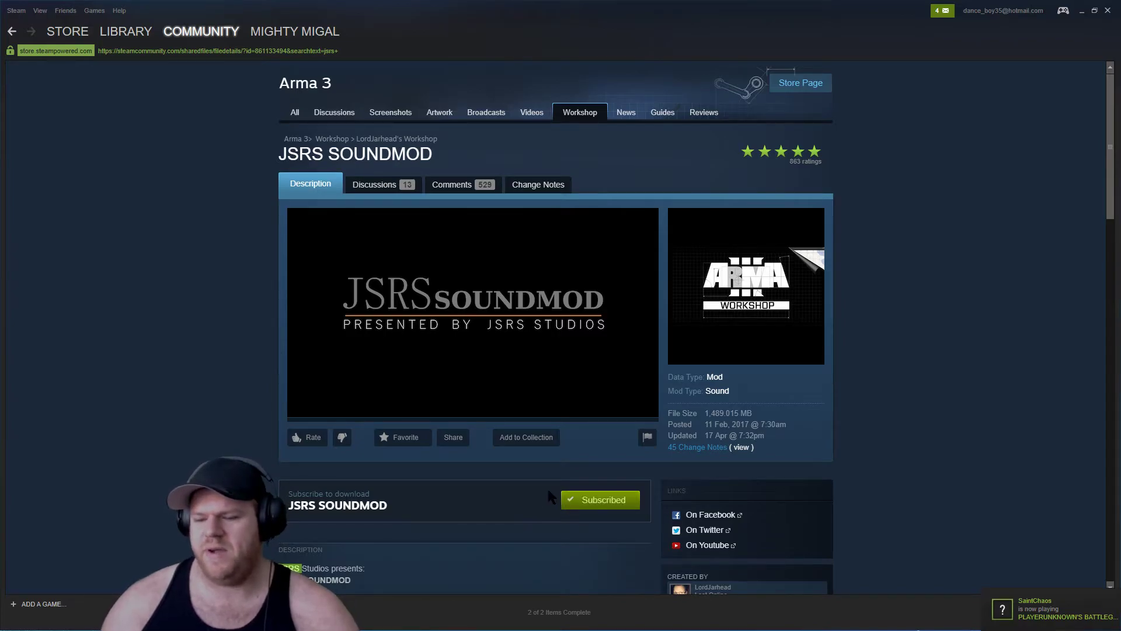
click(596, 500)
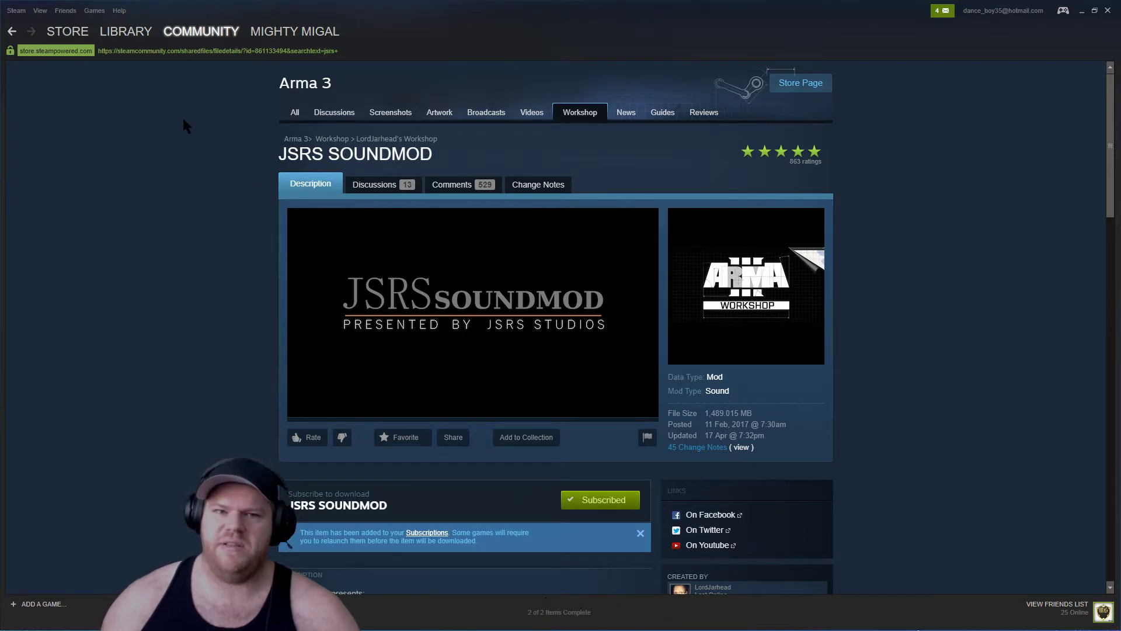
Step: Close the Steam window and the Arma 3 Launcher, and start Arma 3 again from the Steam library
click(1108, 11)
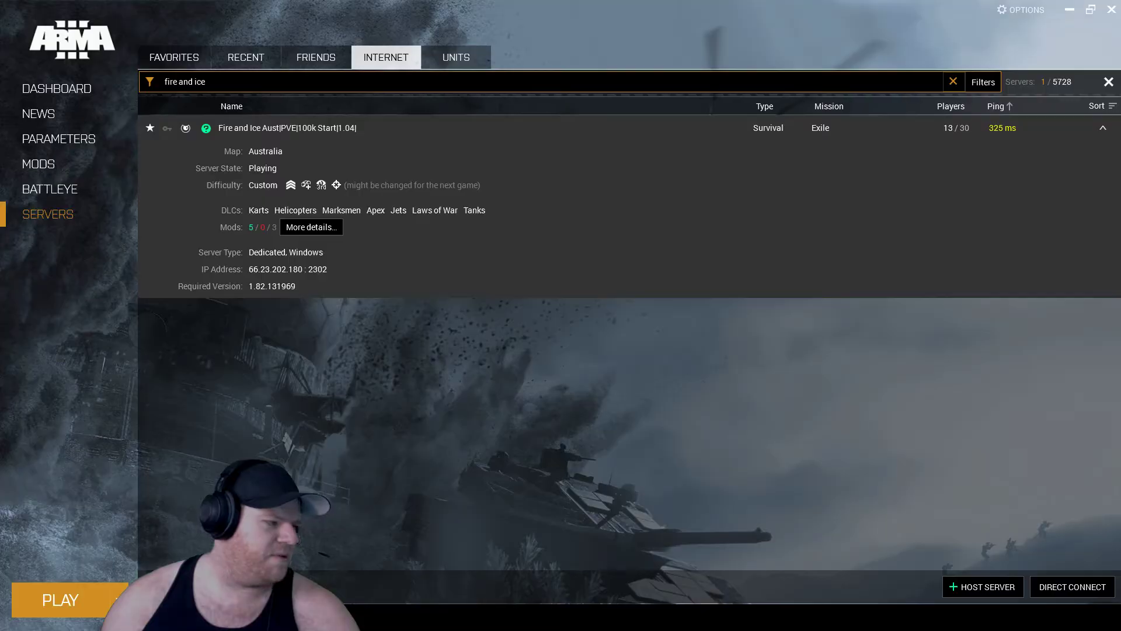
click(1112, 9)
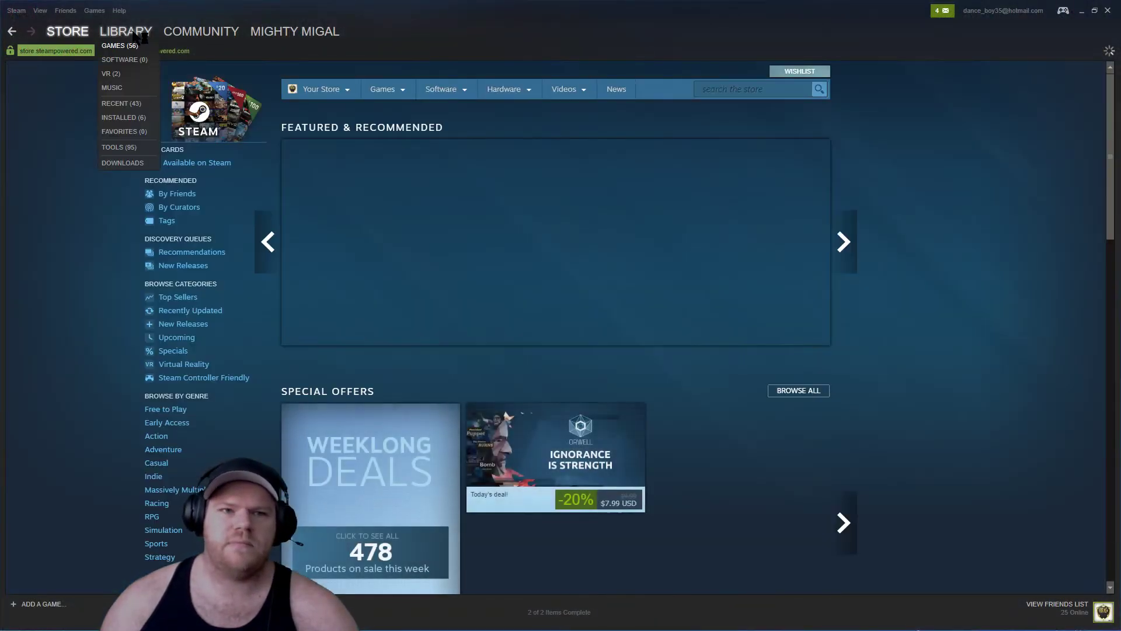
click(136, 38)
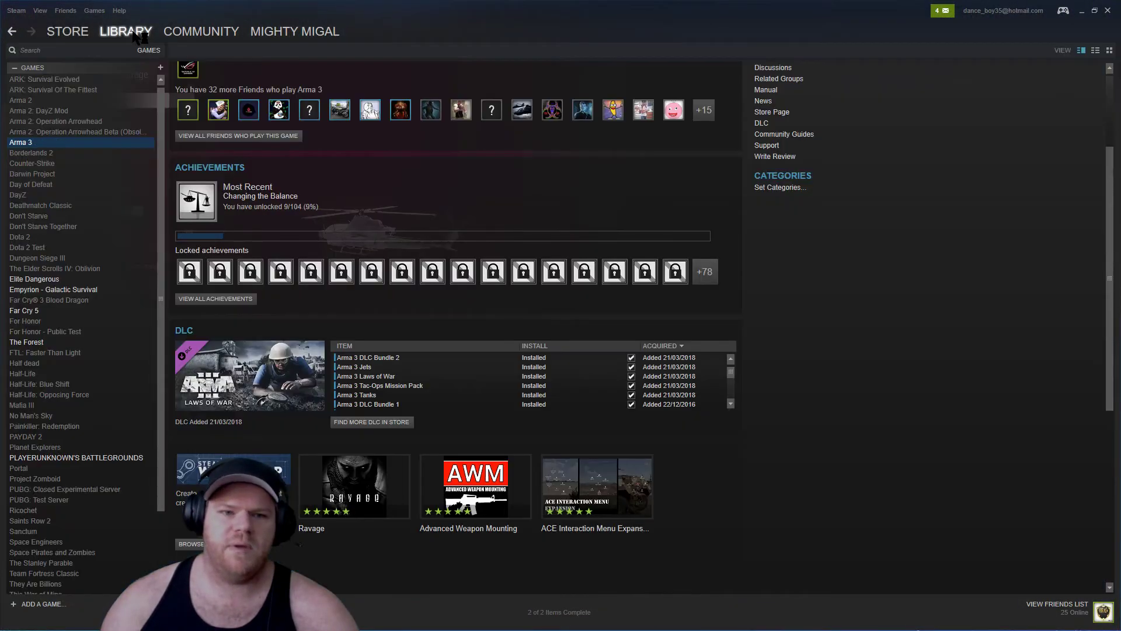
click(197, 120)
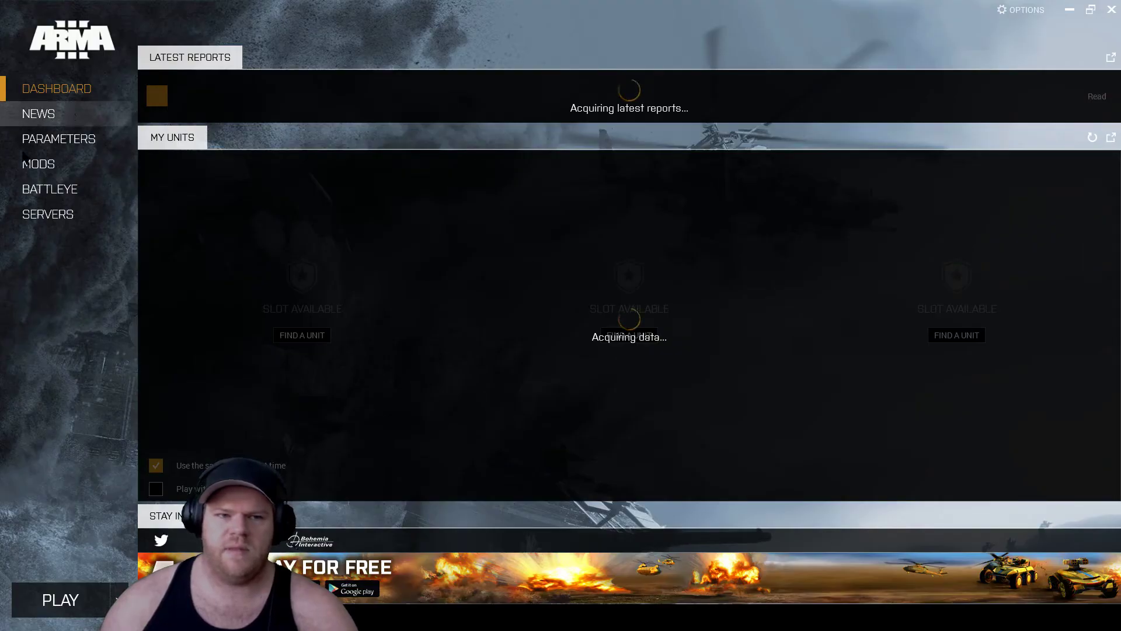
Step: Expand the Fire and Ice server in the launcher's favorite servers and start joining it
click(48, 213)
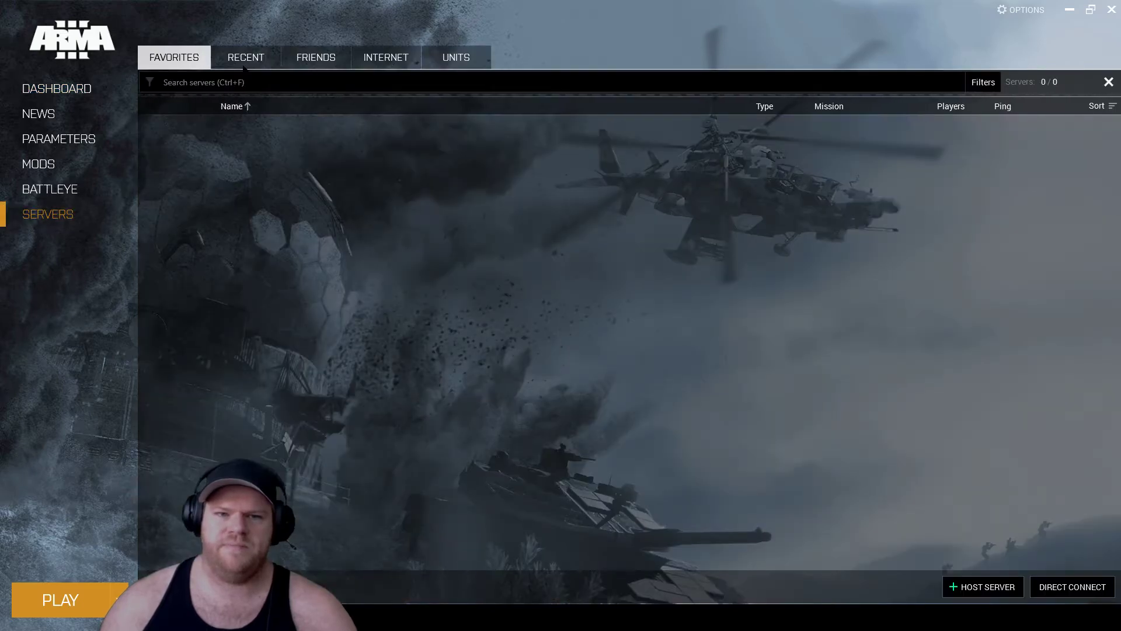
click(326, 156)
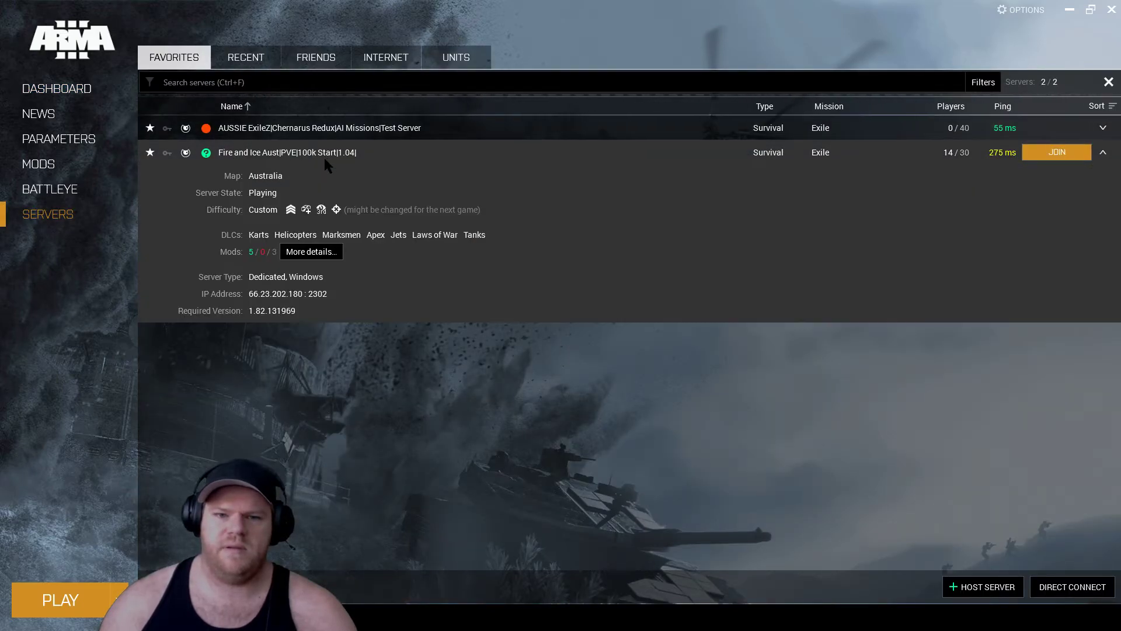
click(1040, 149)
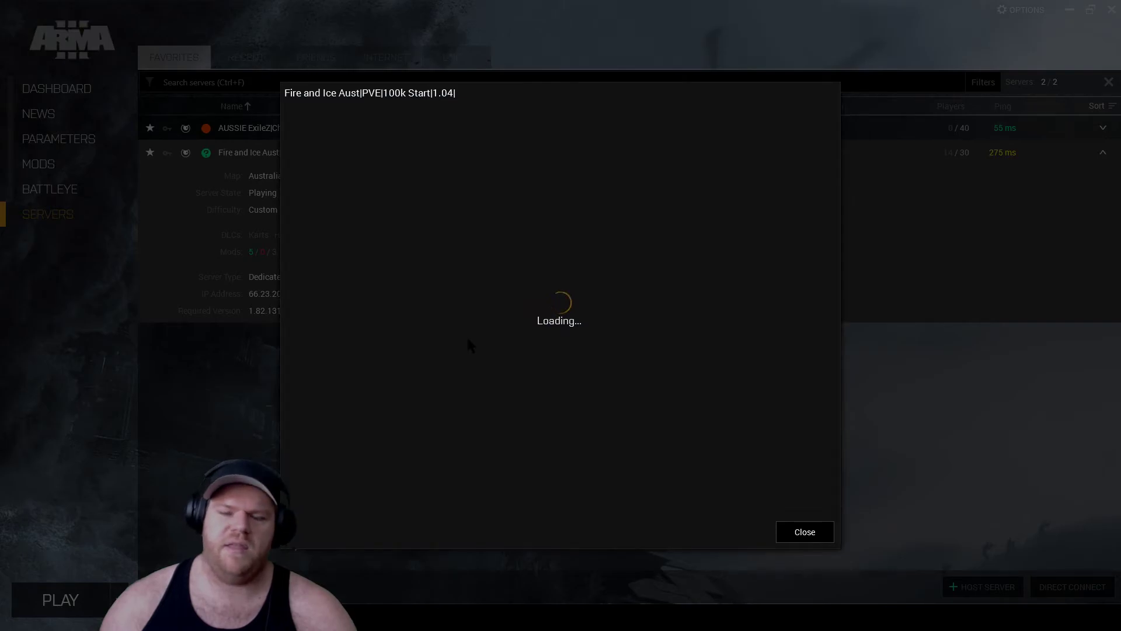
Step: Review the server's mod list, set up the mods as selected and join, dismissing the CUP_Buildings2_Config addon warning
scroll(467, 345, down, 3)
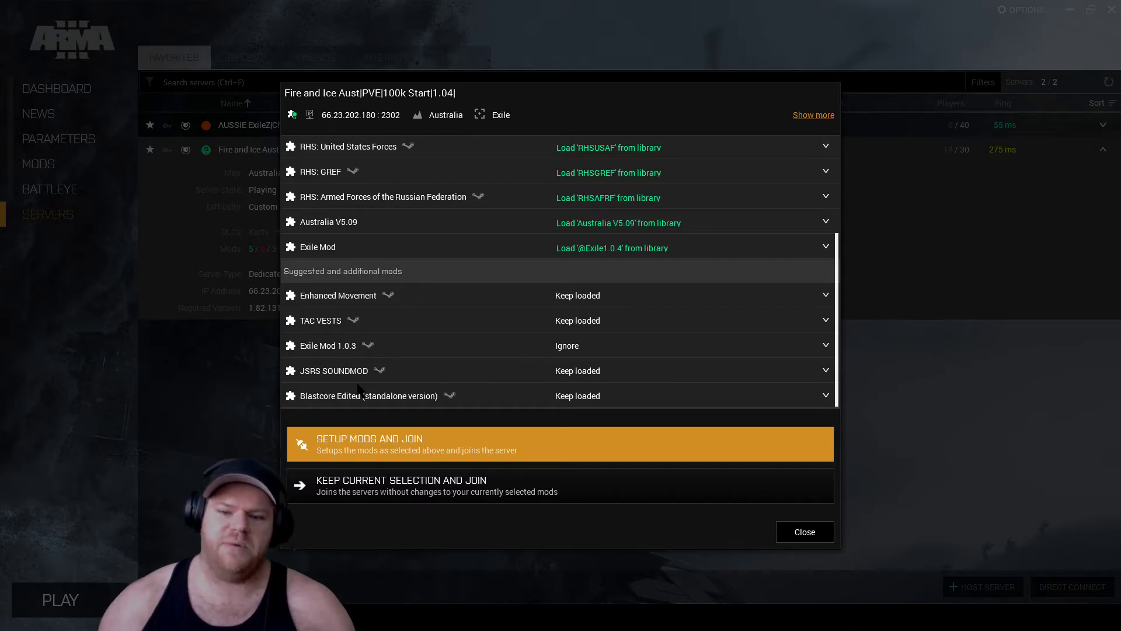
scroll(425, 244, up, 3)
scroll(565, 237, down, 3)
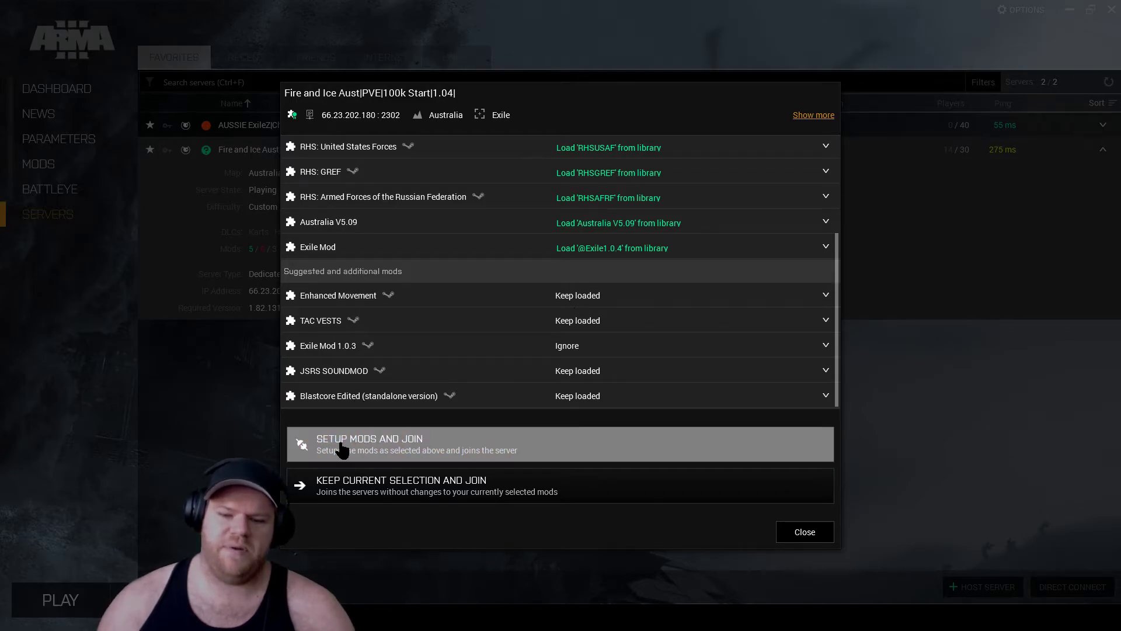
click(500, 449)
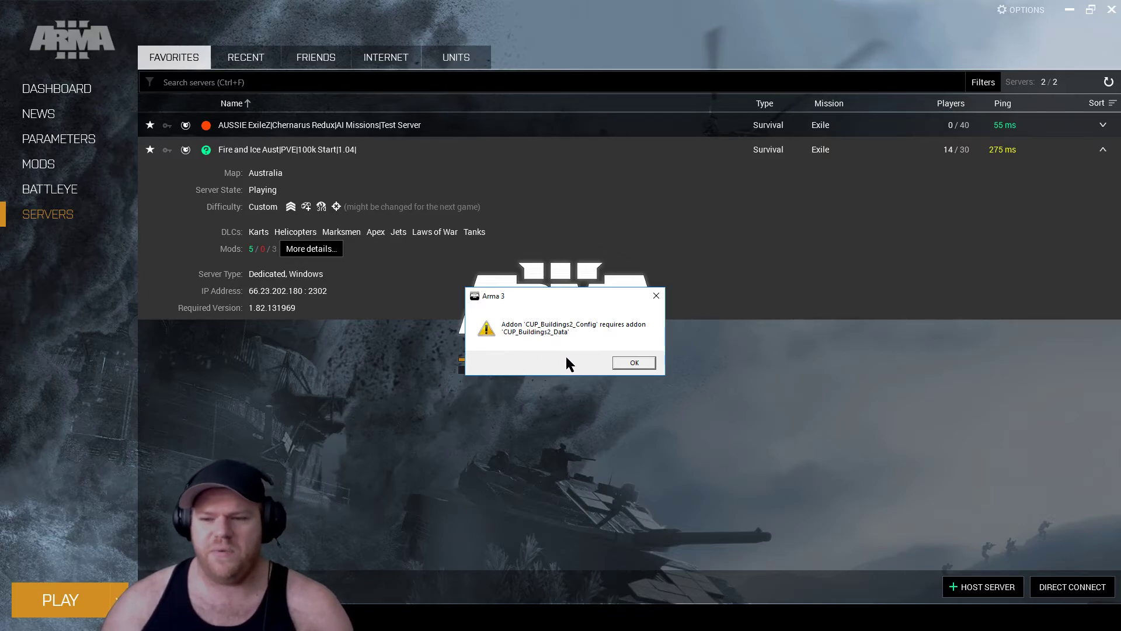
click(634, 363)
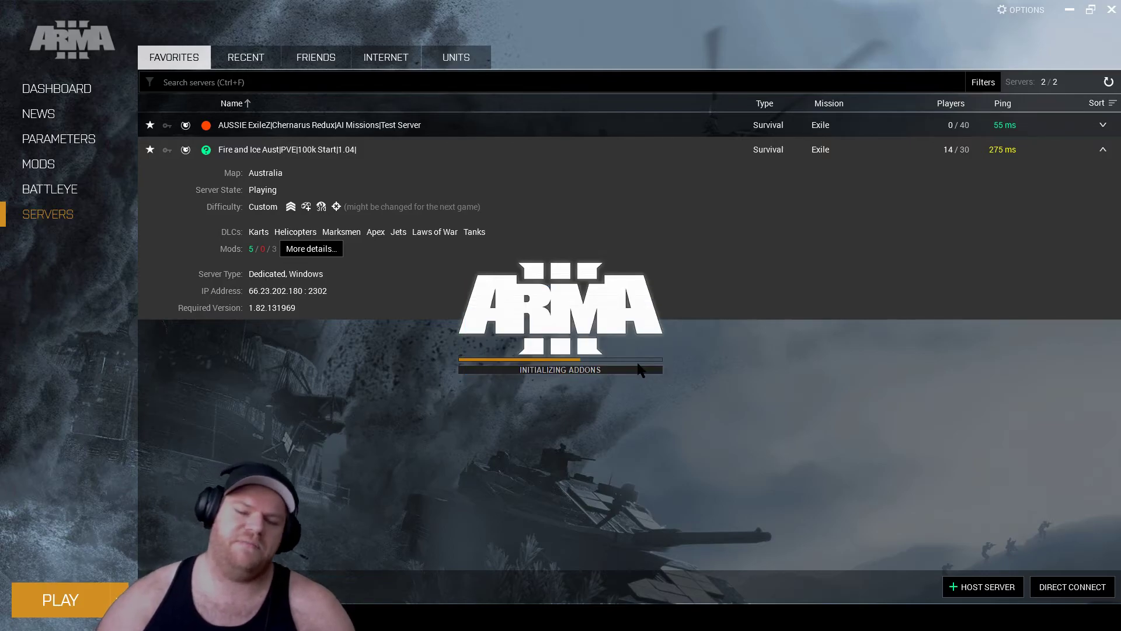